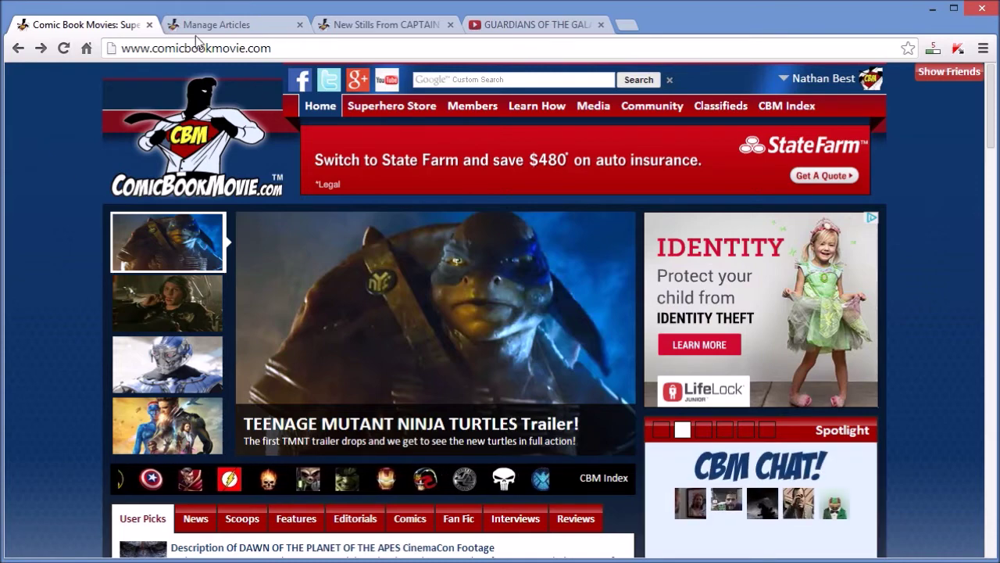
- Open Manage Articles and start editing the Horror Movies FRANKENSTEIN giveaway article
left_click(231, 25)
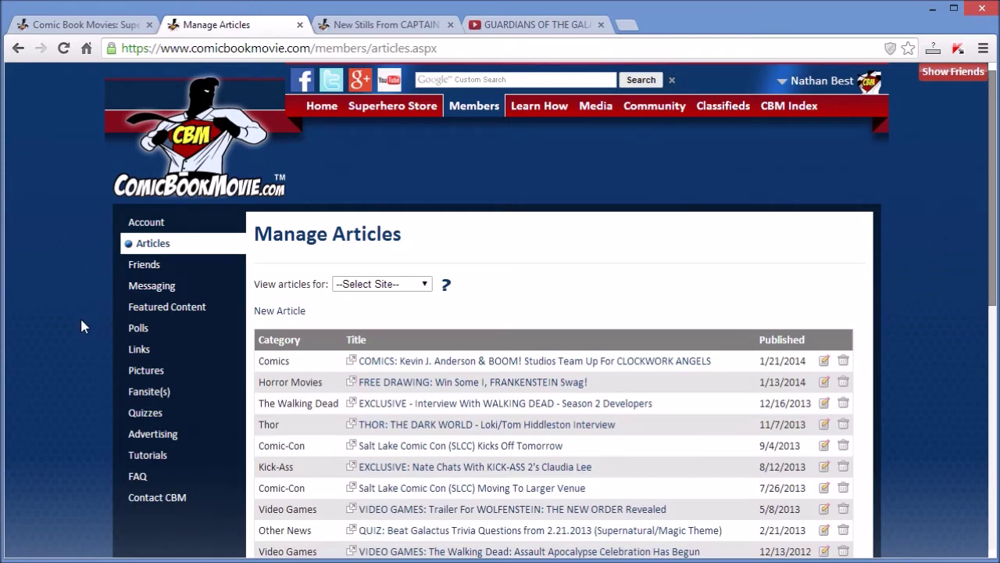
scroll(80, 316, "down", 2)
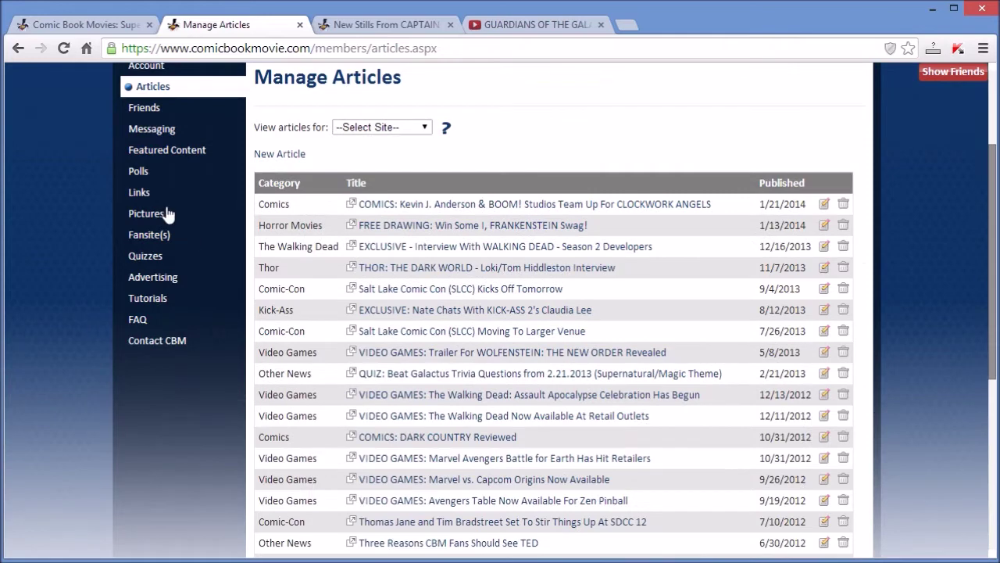
scroll(73, 222, "up", 2)
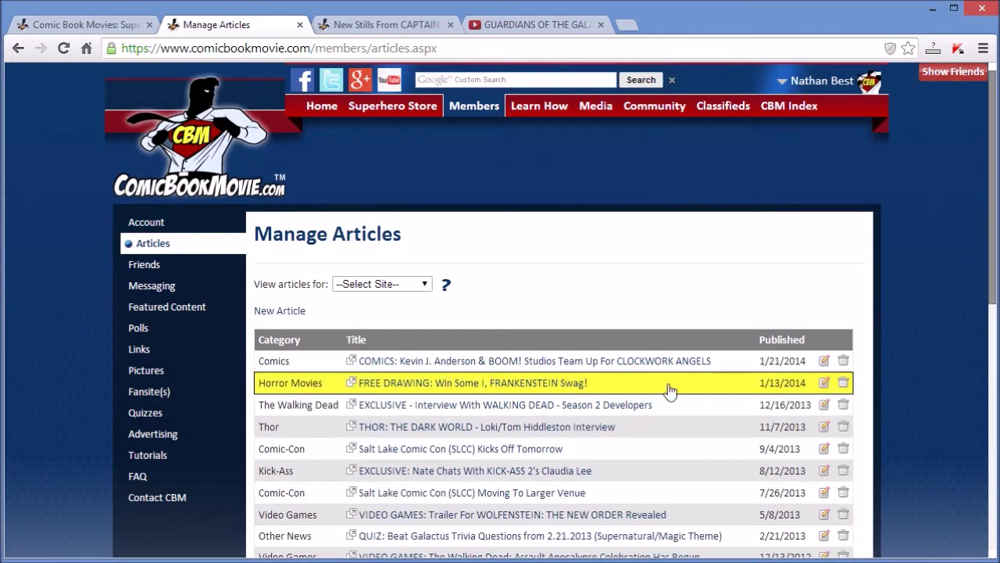
left_click(825, 382)
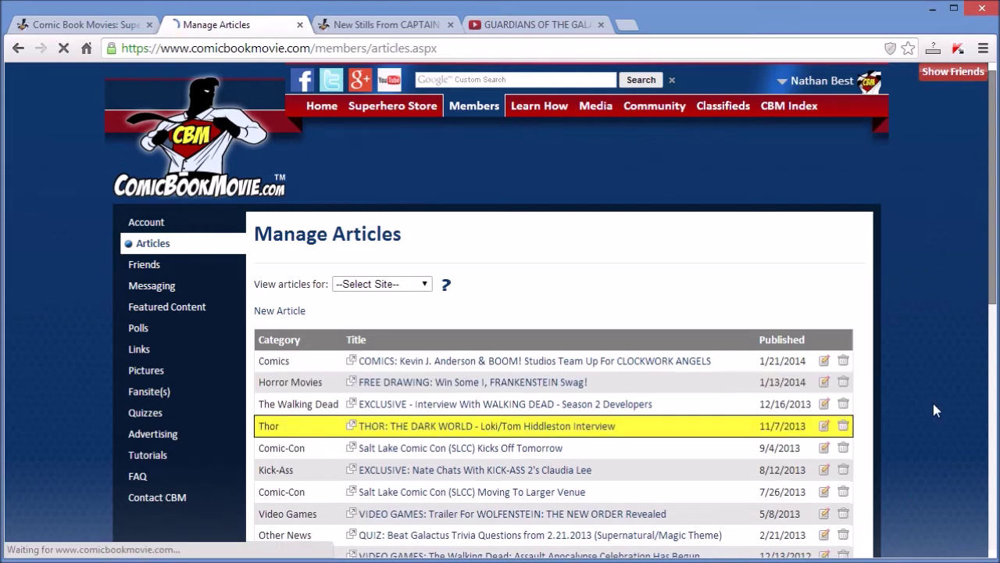
- Scroll the giveaway edit form down to its content and select the I, FRANKENSTEIN banner image
scroll(583, 323, "down", 2)
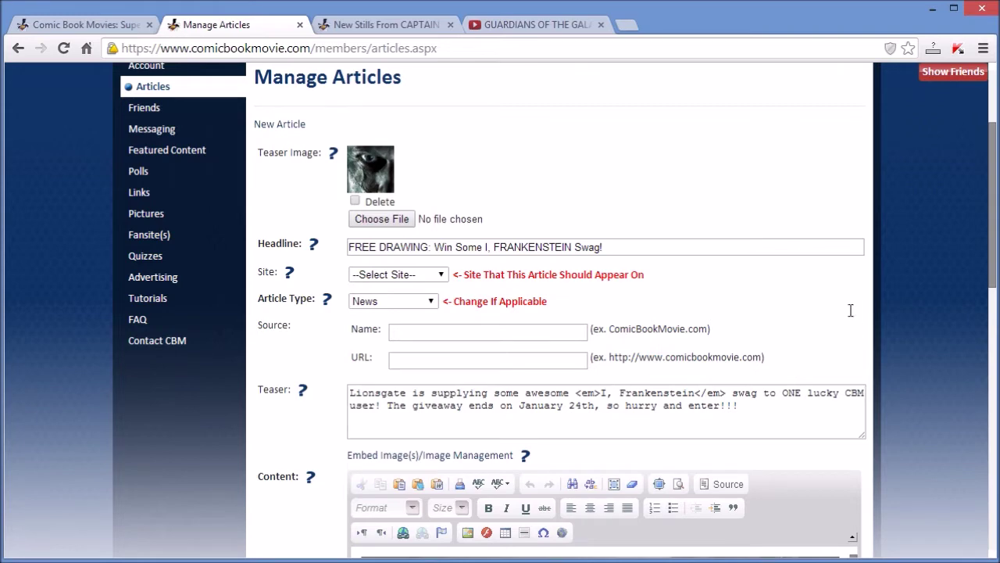
scroll(850, 310, "down", 4)
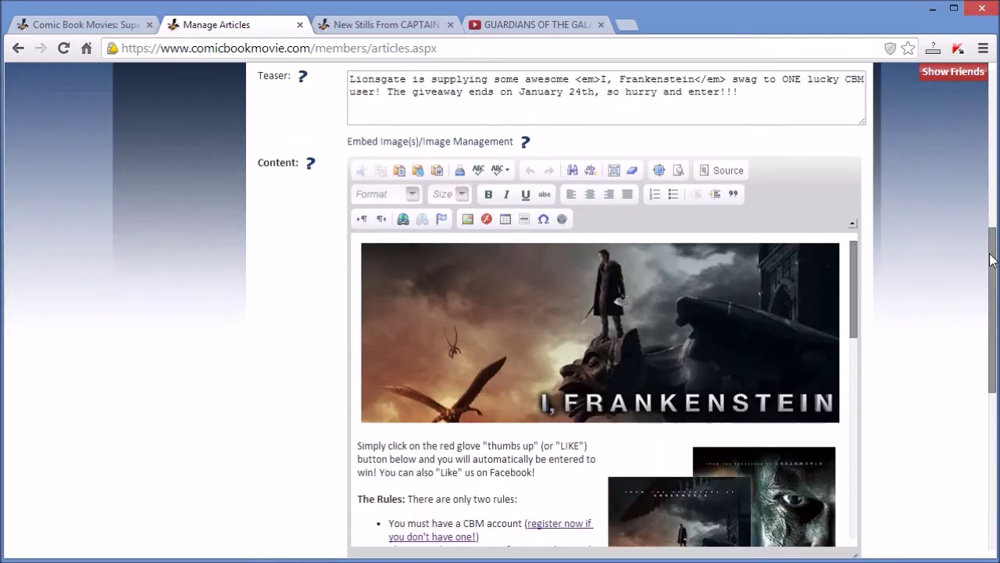
left_click_drag(992, 263, 993, 280)
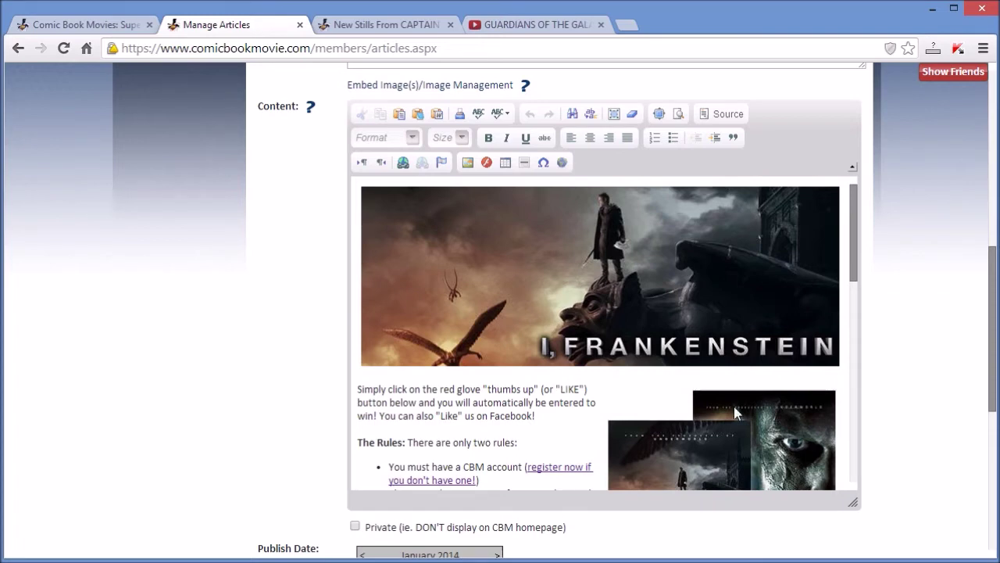
left_click(543, 266)
- Check the I, FRANKENSTEIN banner's Image Properties without changes, then delete the banner from the content
right_click(486, 234)
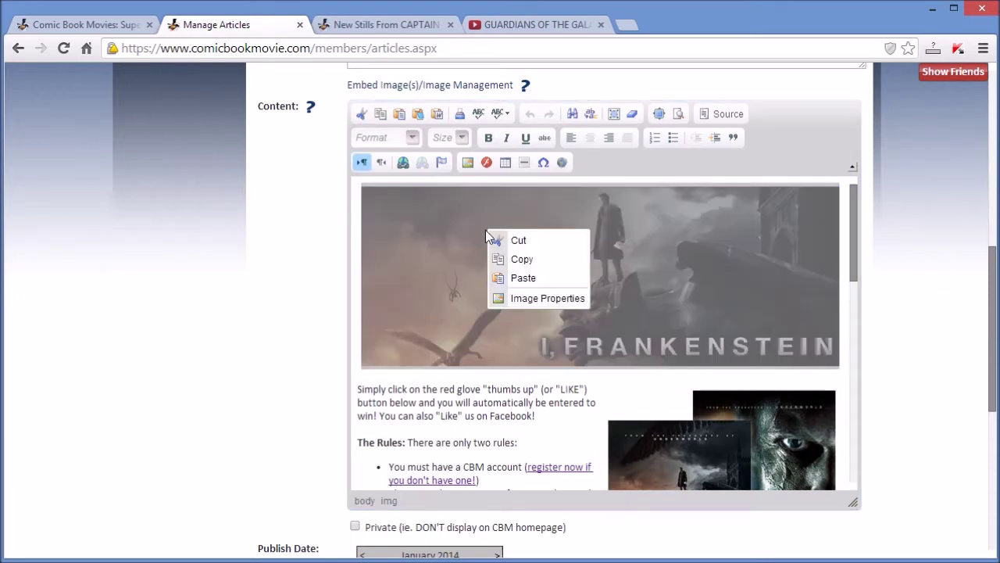
left_click(542, 297)
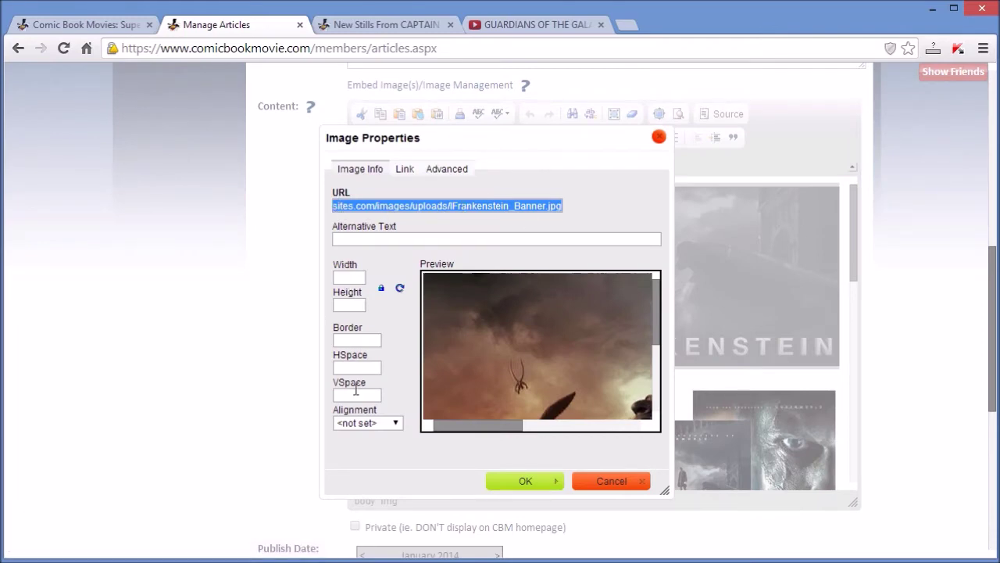
left_click(639, 481)
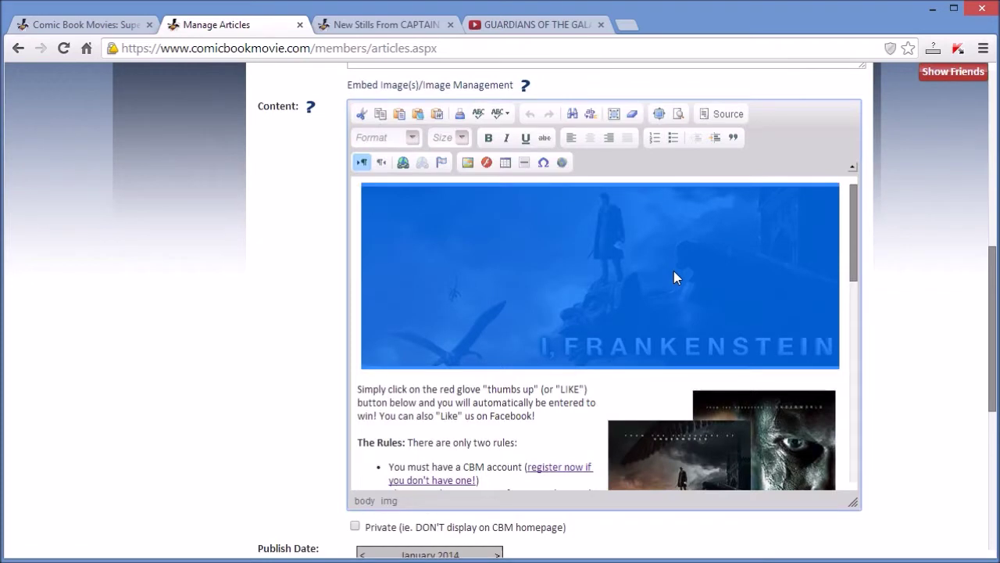
key("Delete")
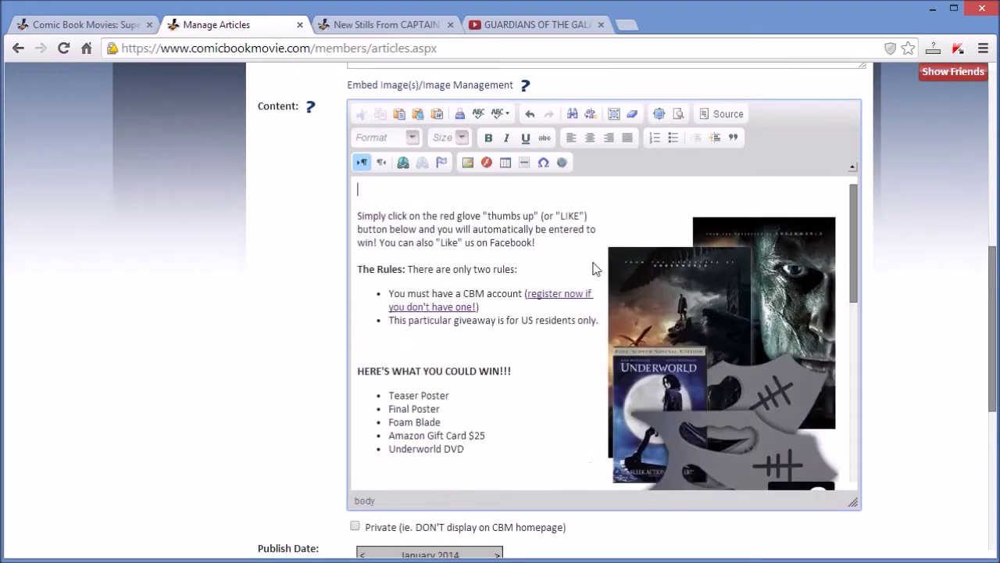
left_click(382, 24)
- Copy the film still's image URL from the new-stills article and insert it as an image
right_click(354, 254)
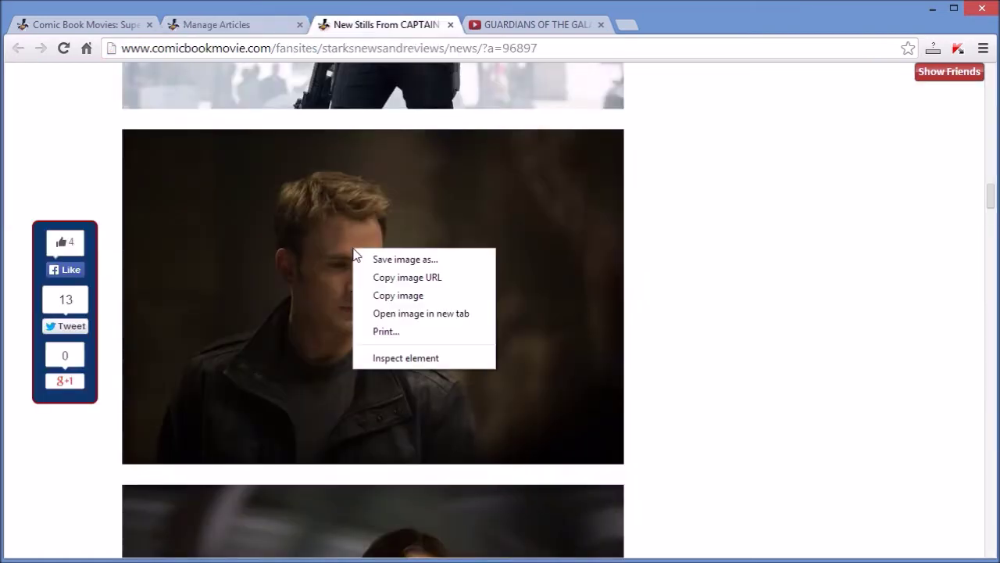
left_click(402, 279)
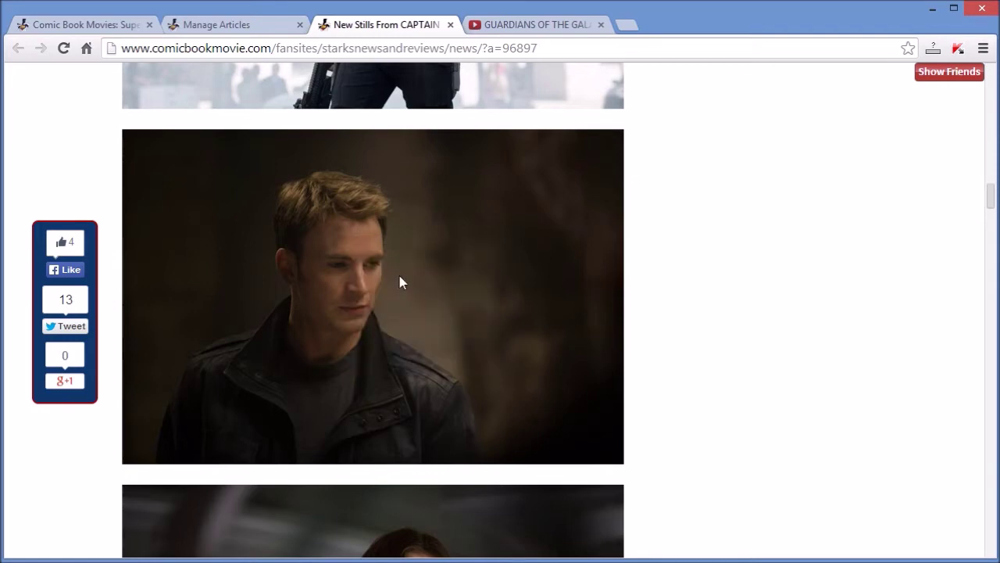
left_click(222, 24)
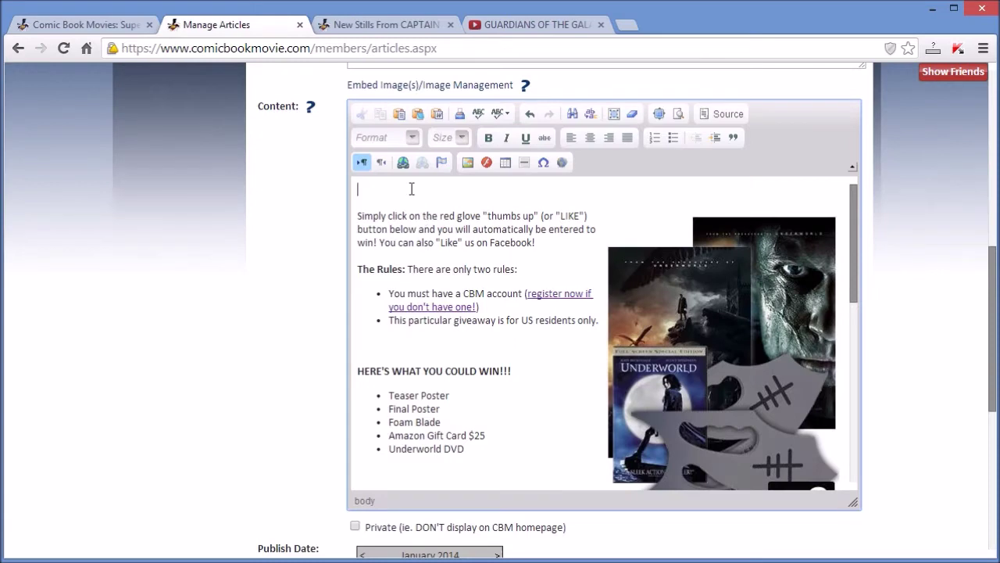
left_click(467, 163)
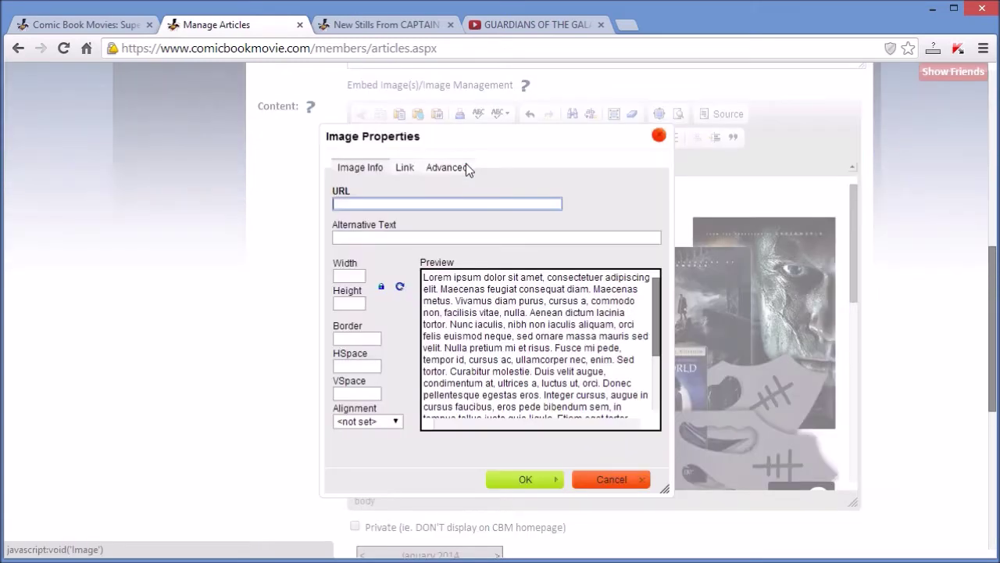
right_click(373, 207)
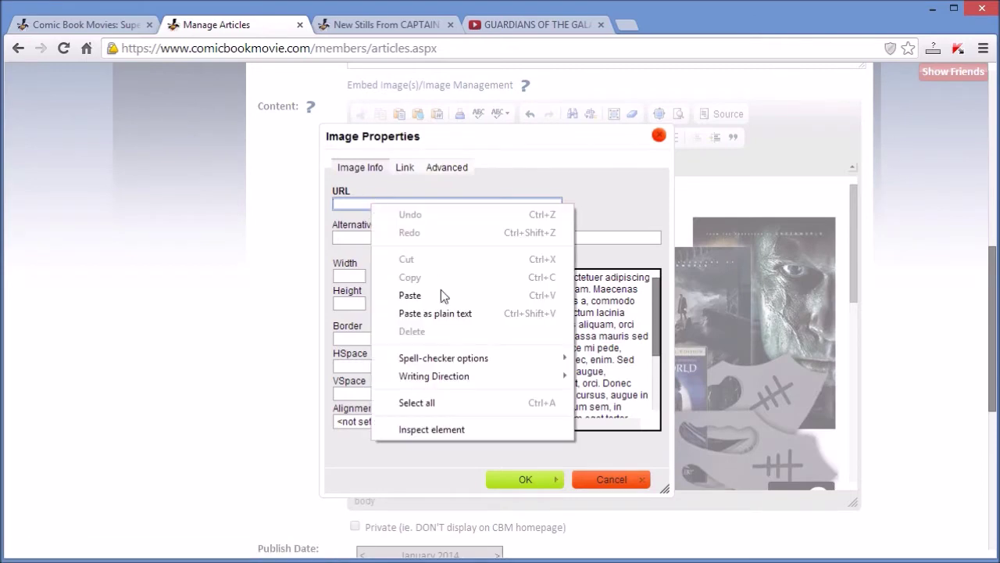
left_click(440, 295)
left_click(523, 480)
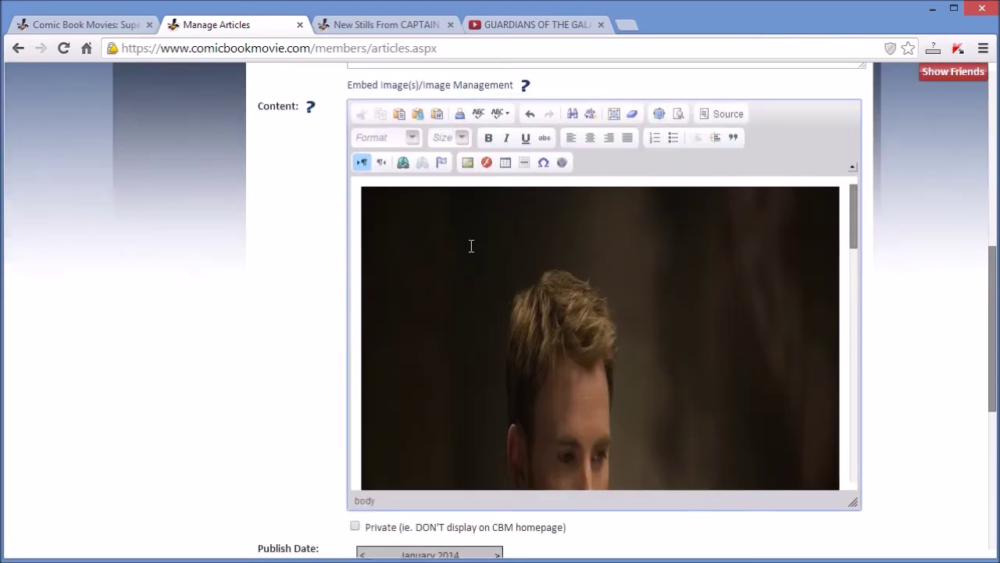
- Resize the inserted still from 1280×853 to width 640, height 427
left_click(565, 265)
right_click(566, 263)
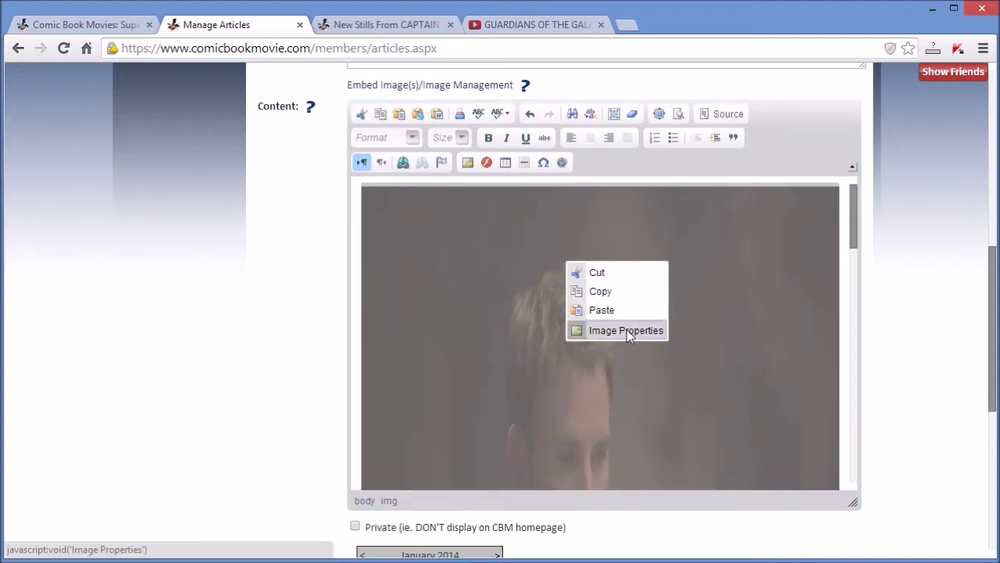
left_click(627, 330)
left_click_drag(368, 278, 339, 278)
type("16")
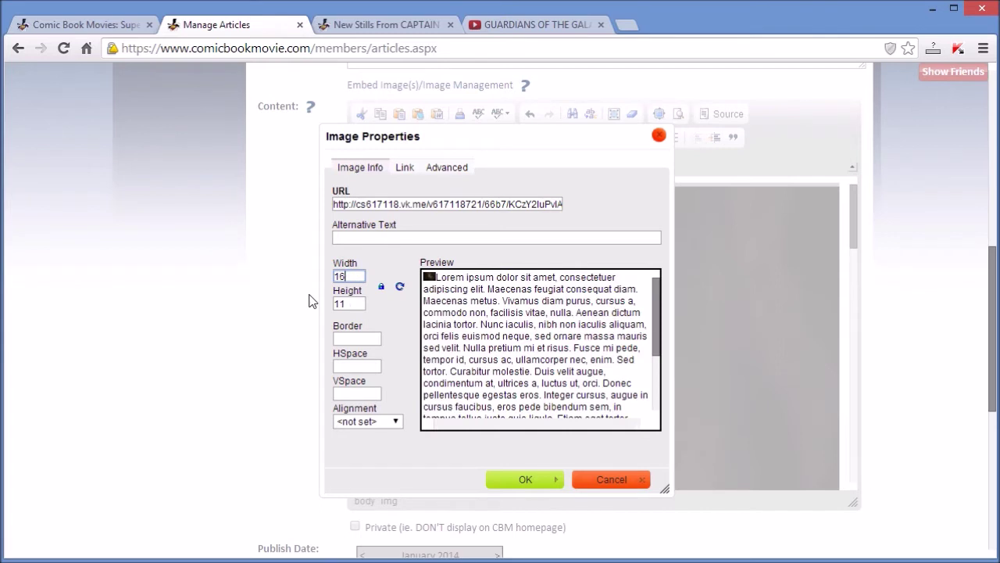
key("BackSpace")
key("BackSpace")
type("640")
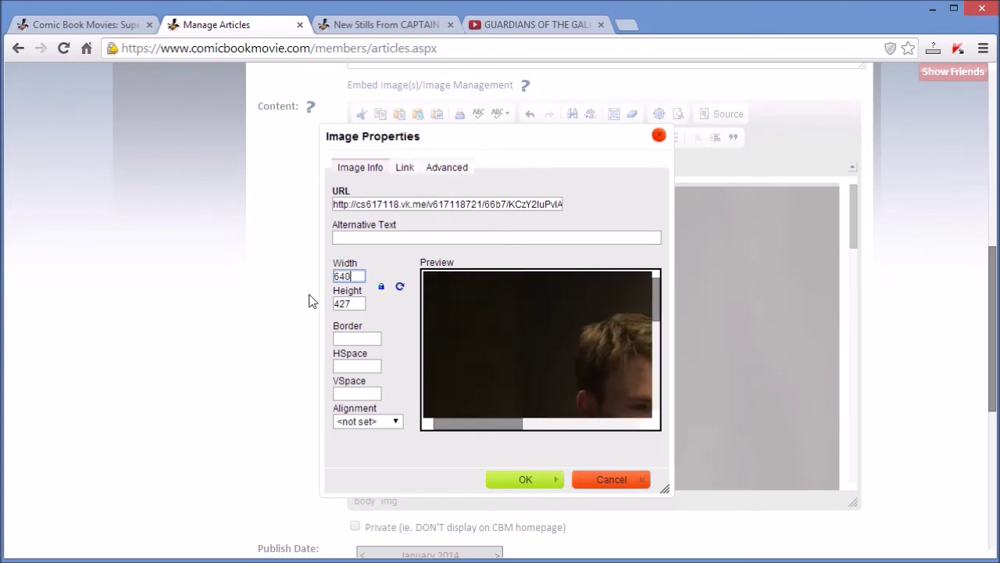
left_click(352, 305)
left_click(529, 480)
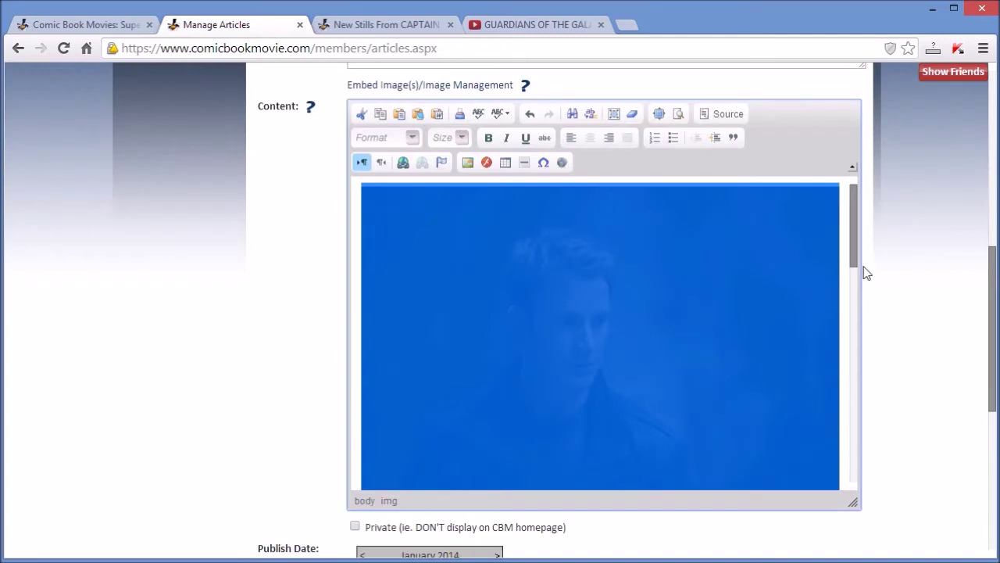
- Review the resized film still, then delete it from the content
left_click(845, 275)
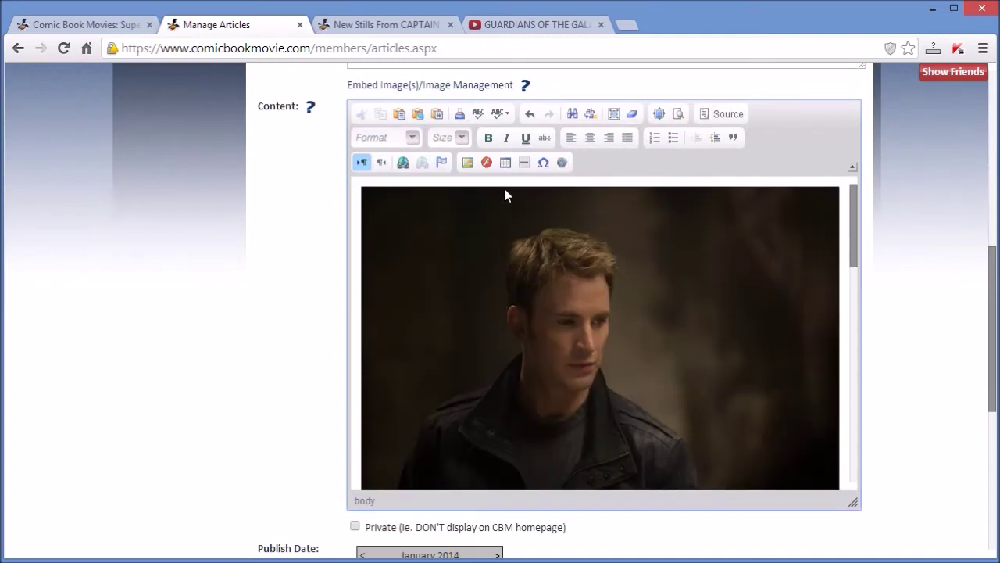
scroll(518, 315, "down", 1)
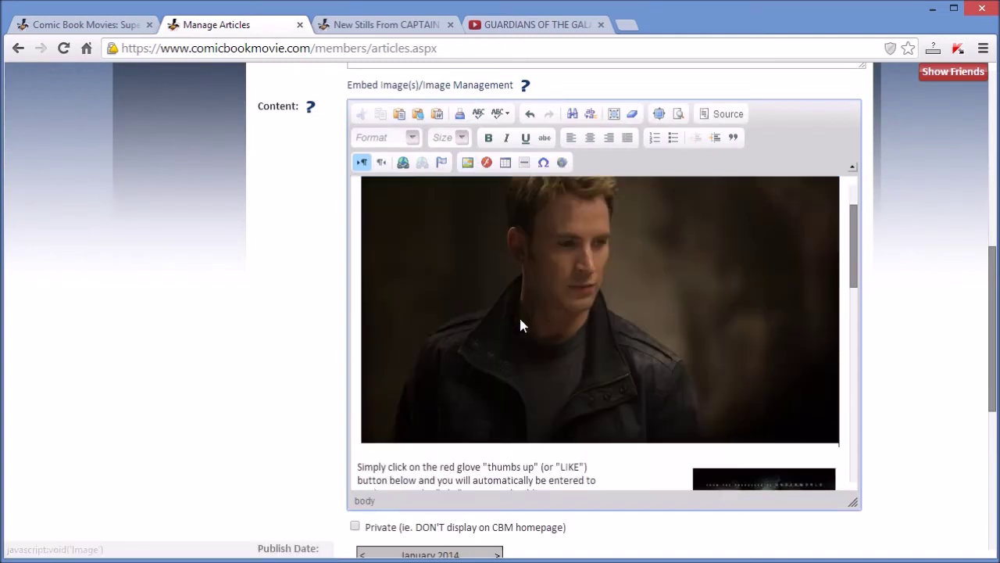
scroll(521, 325, "up", 1)
left_click(585, 320)
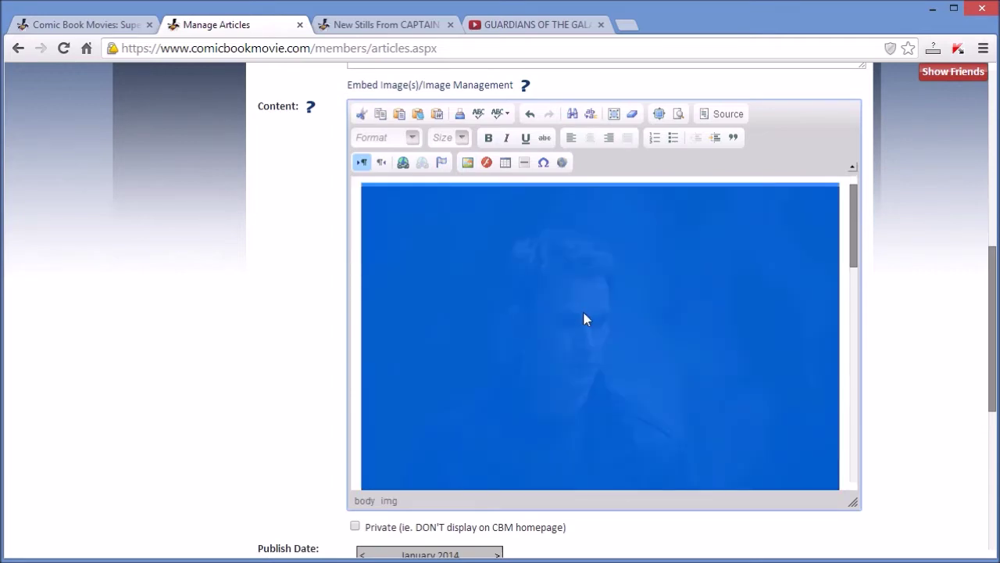
key("Delete")
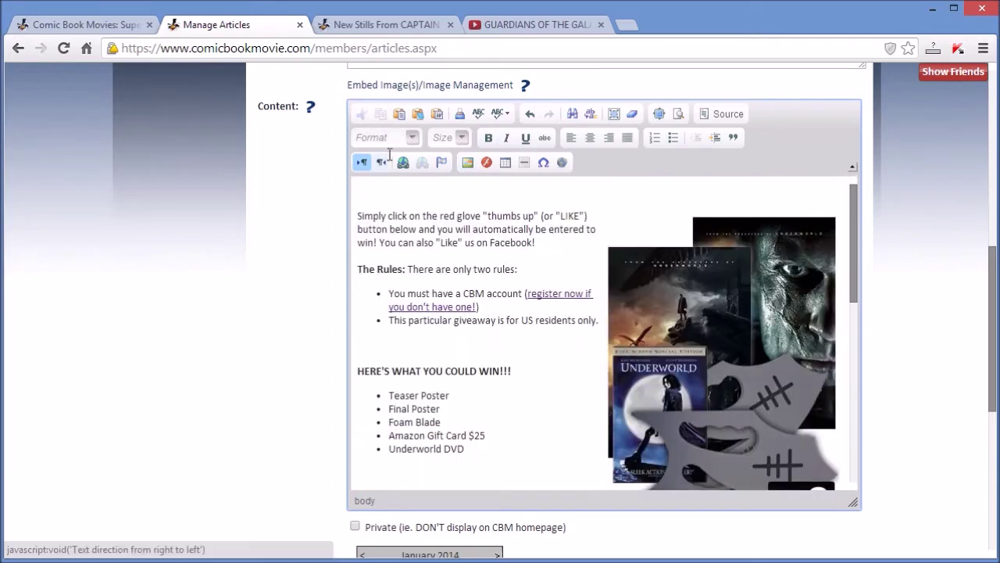
- In Source view, add an <img src=" tag with the pasted still URL on the first line
left_click(725, 113)
left_click(412, 194)
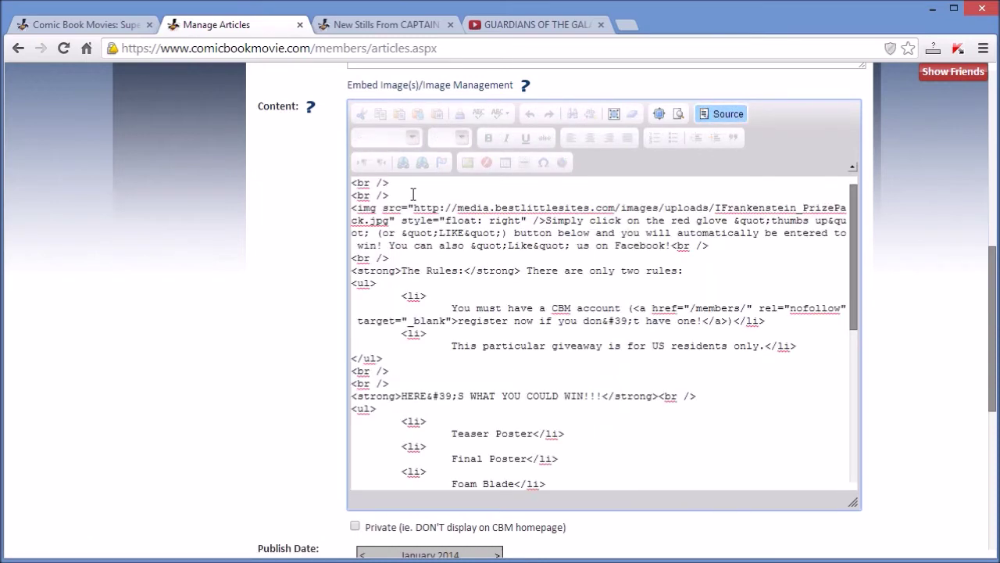
key("Return")
key("Return")
key("Up")
key("Up")
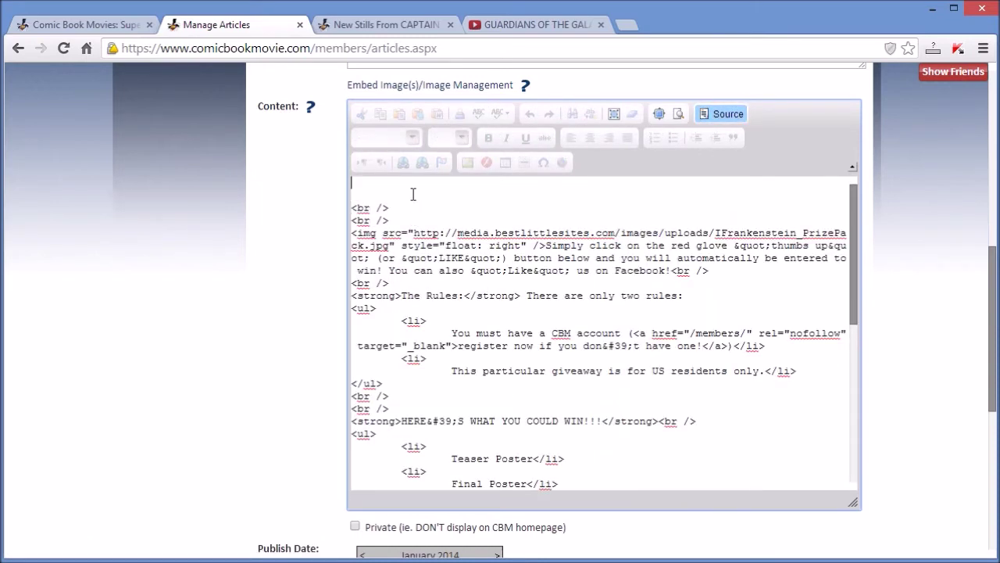
type("<img src=\"")
key("ctrl+v")
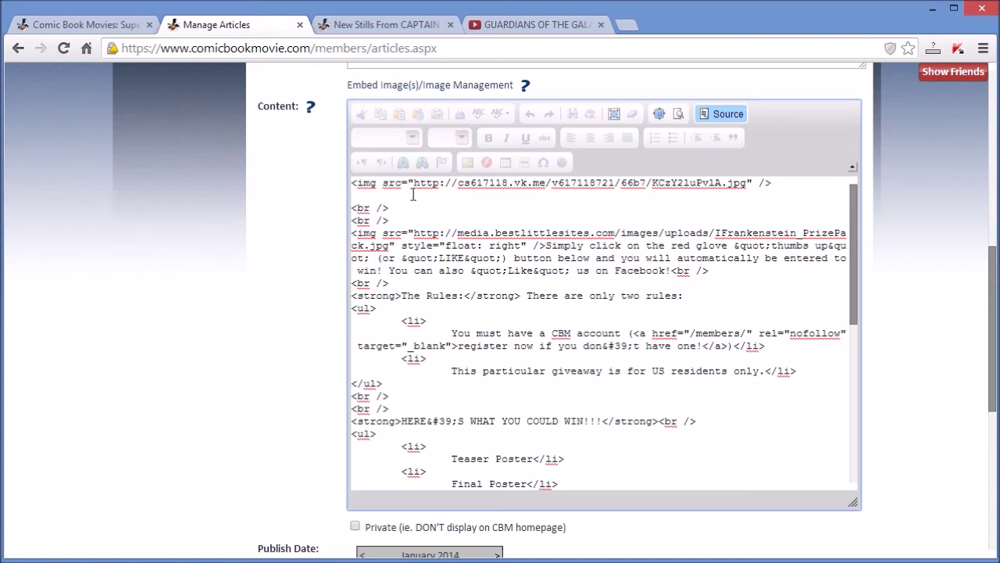
key("Delete")
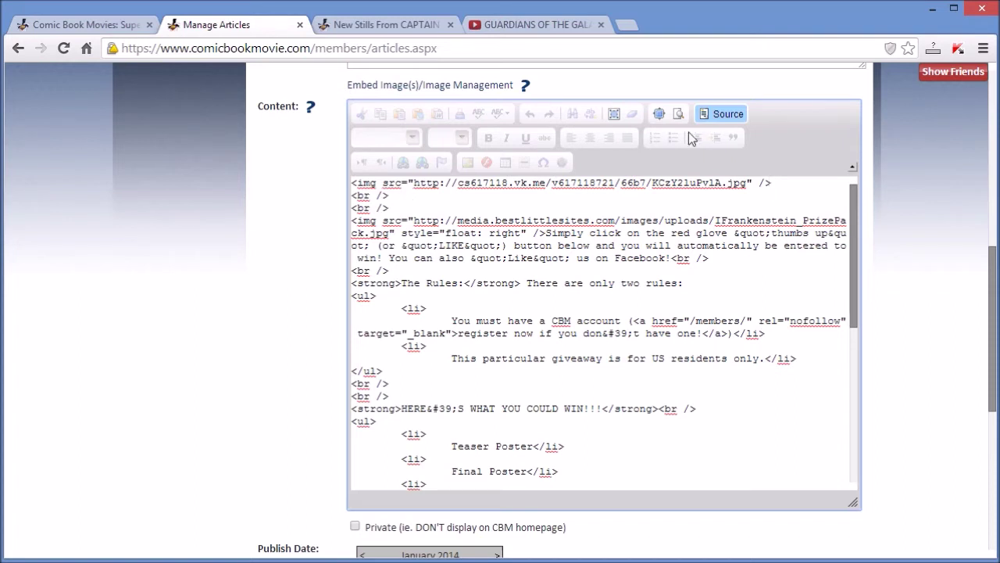
- Preview the content to confirm the still appears at the top, then select it
left_click(717, 115)
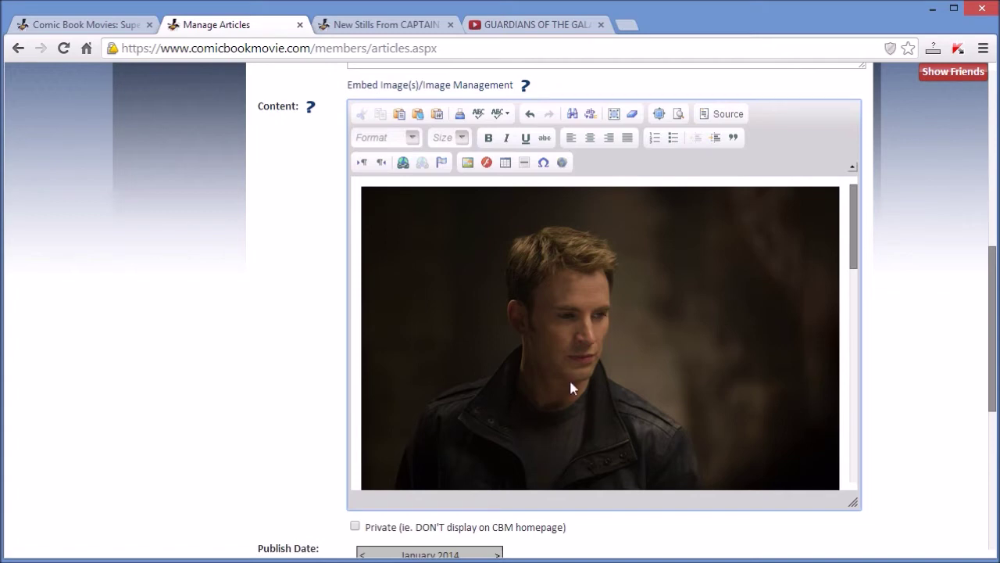
left_click(730, 114)
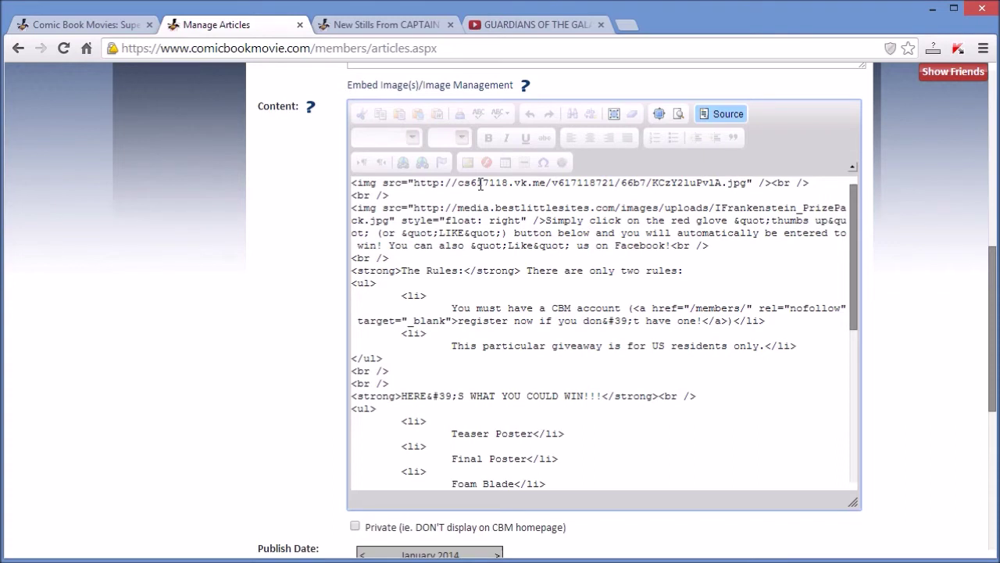
left_click(746, 113)
left_click(541, 261)
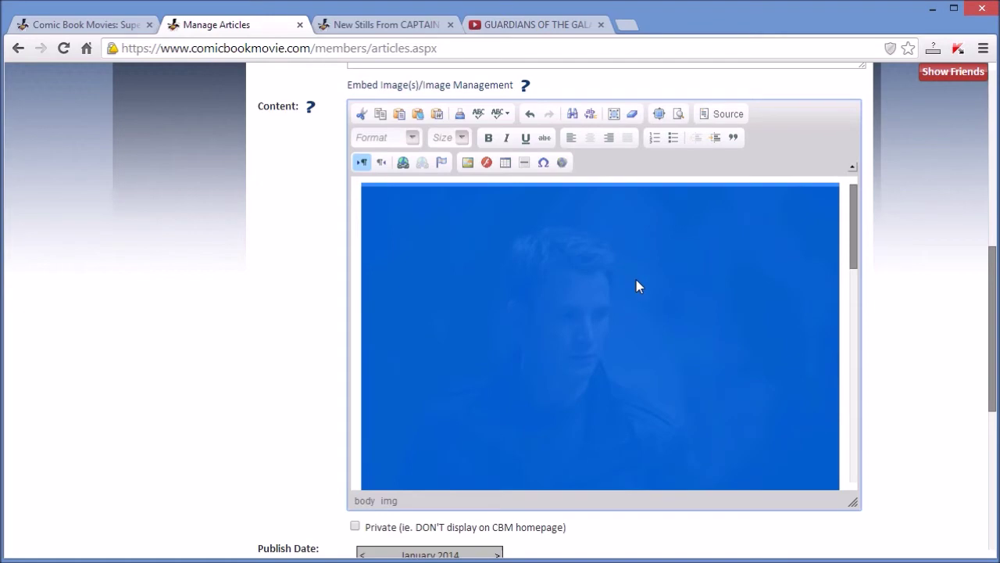
- Delete the top photo and copy the masked Winter Soldier image from the new-stills article
key("Delete")
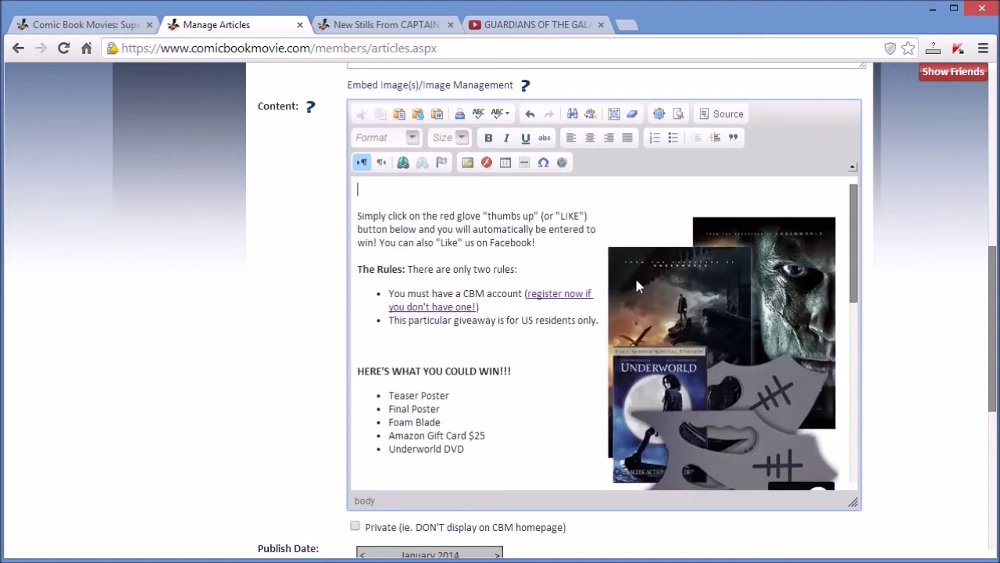
left_click(387, 30)
scroll(601, 304, "up", 3)
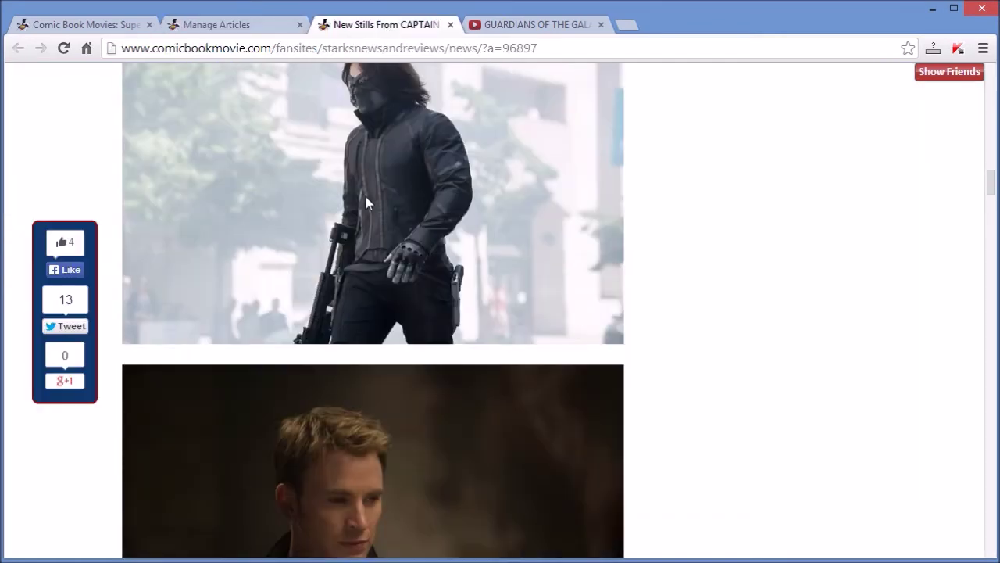
scroll(366, 201, "up", 2)
right_click(308, 274)
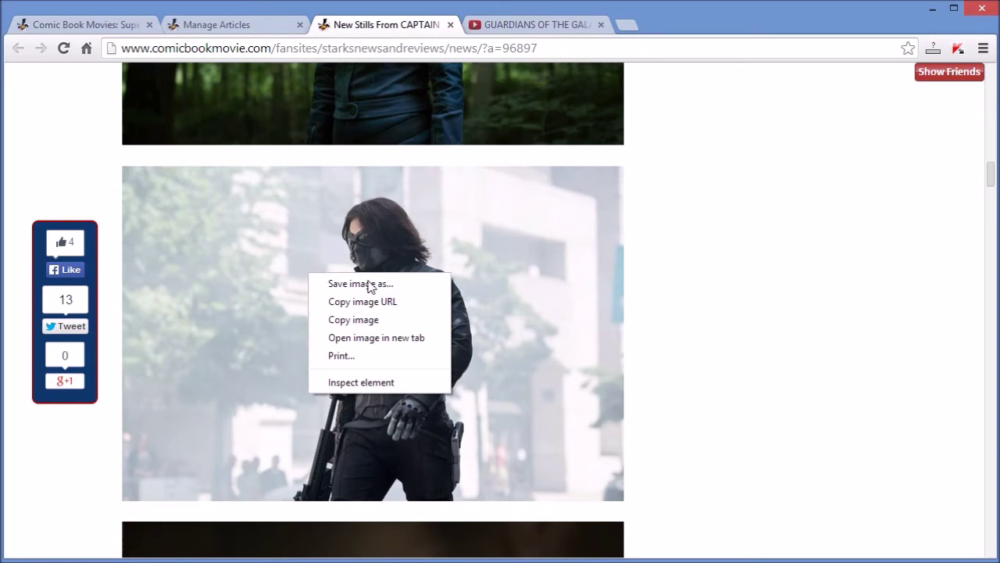
left_click(361, 321)
left_click(226, 28)
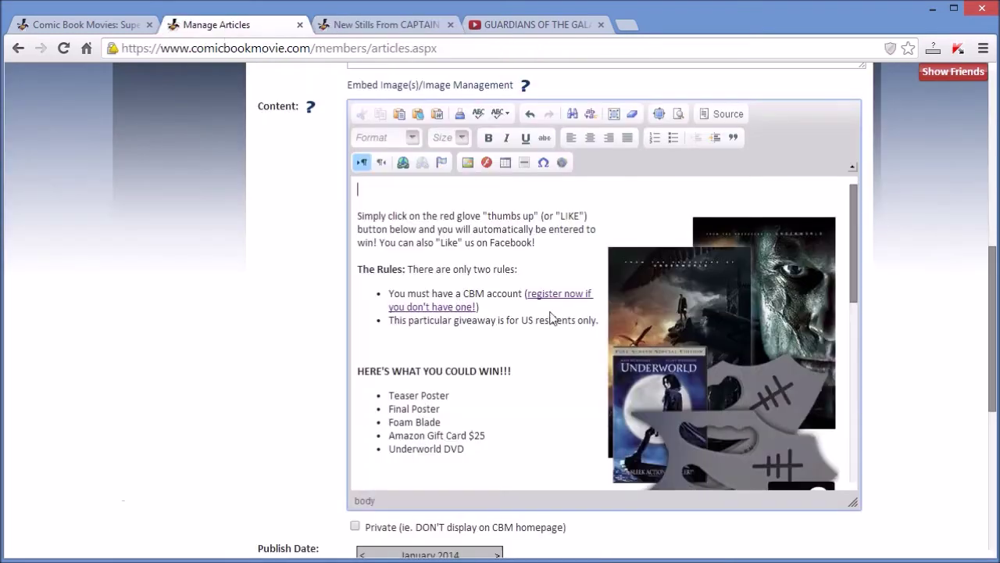
- Place the copied Winter Soldier still at the top of the article content and review it
left_click(396, 178)
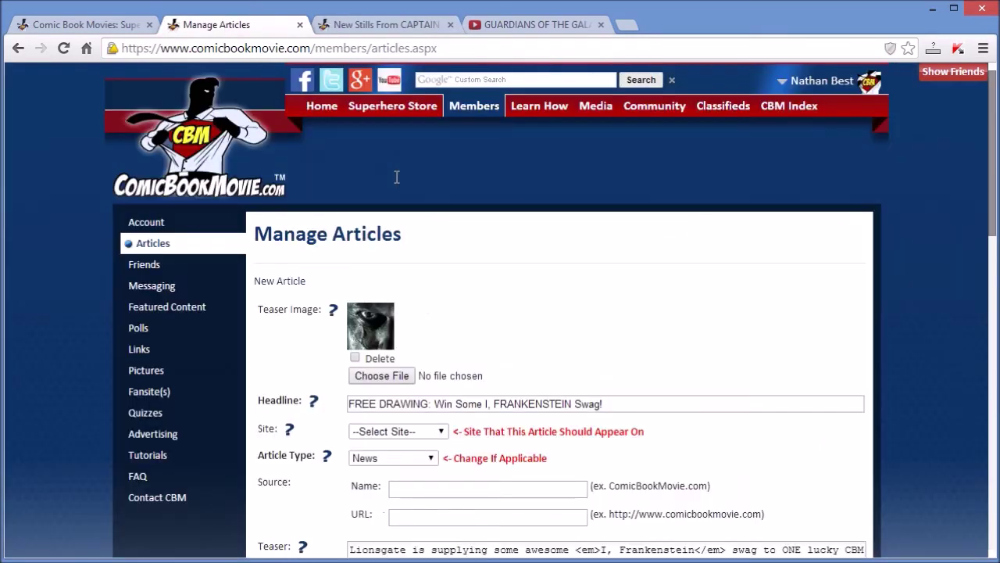
scroll(500, 320, "down", 10)
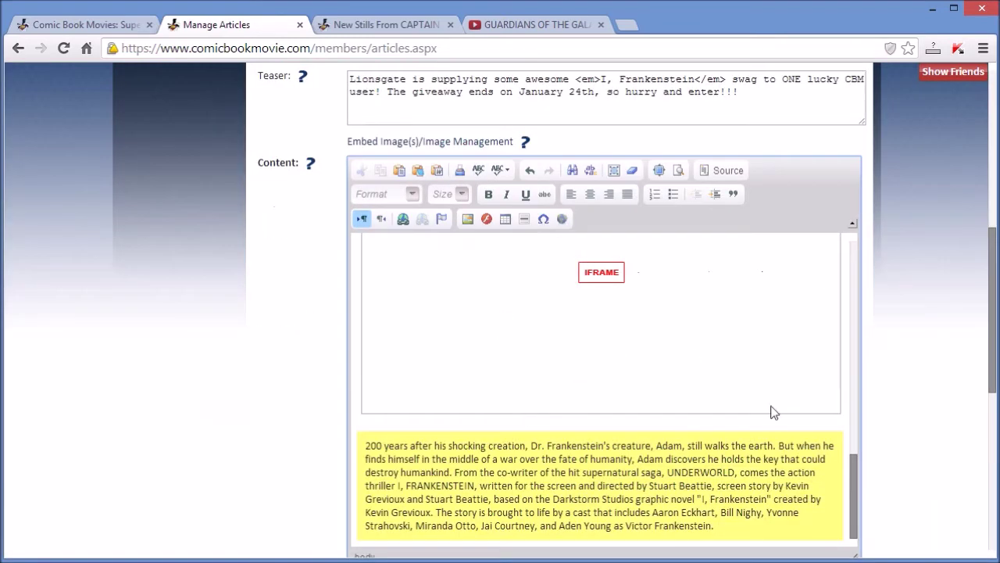
left_click_drag(856, 485, 866, 239)
left_click(751, 479)
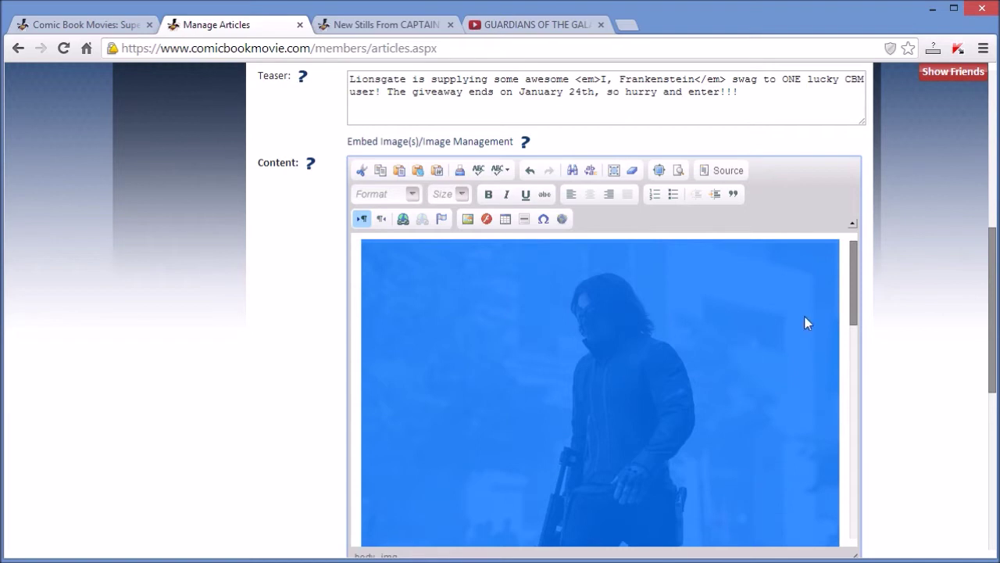
left_click(843, 273)
left_click(704, 313)
right_click(537, 313)
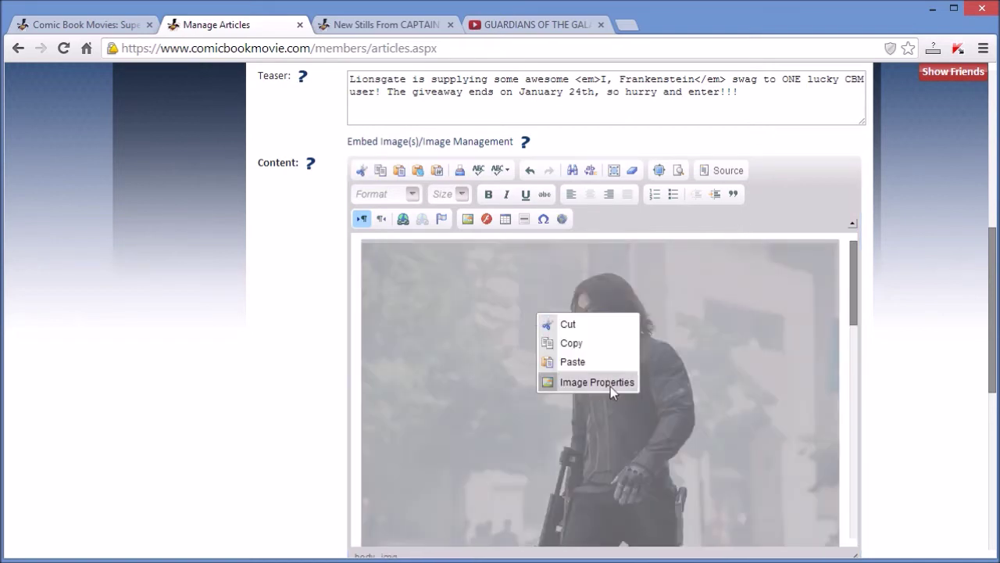
left_click(722, 276)
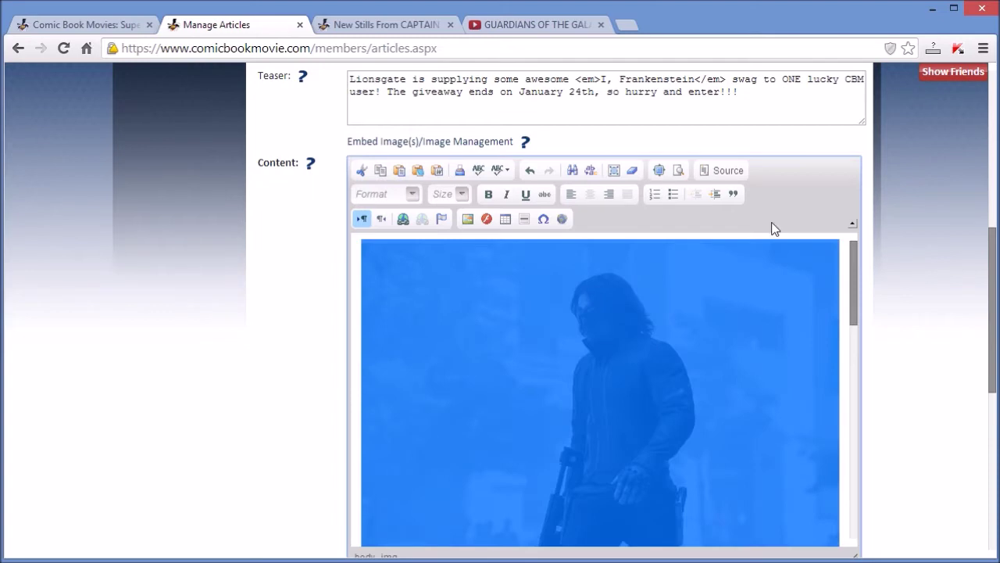
left_click(845, 280)
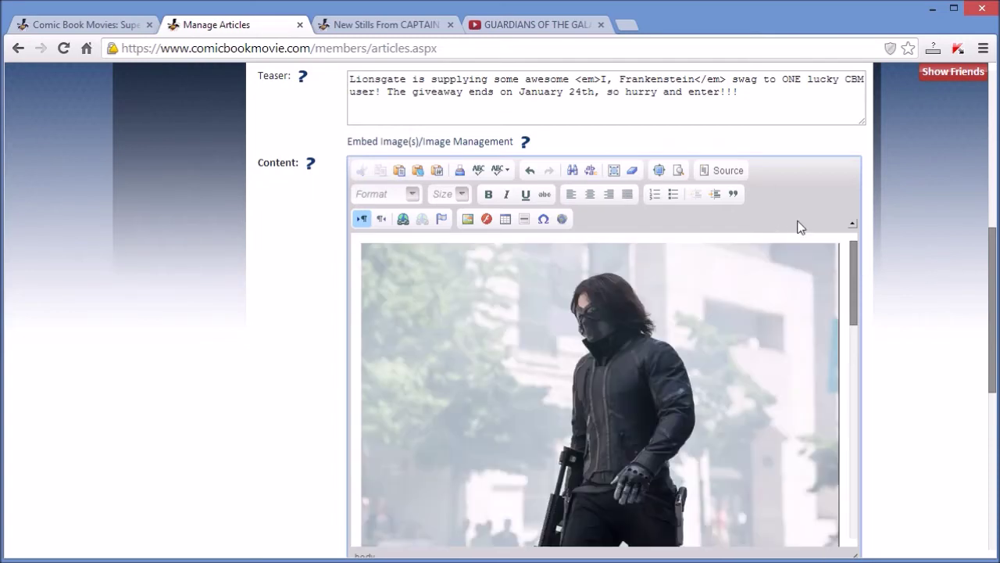
left_click(733, 171)
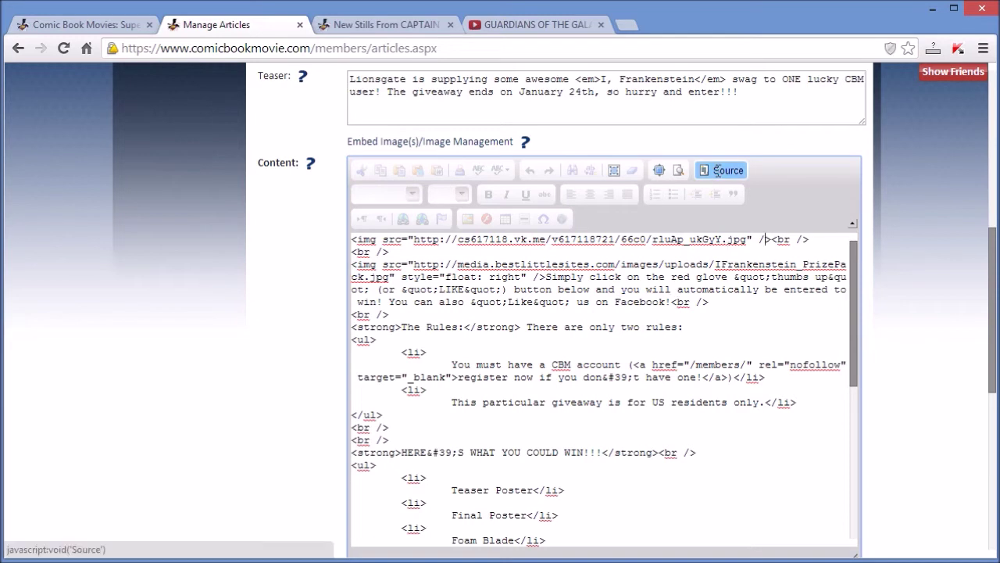
left_click(716, 170)
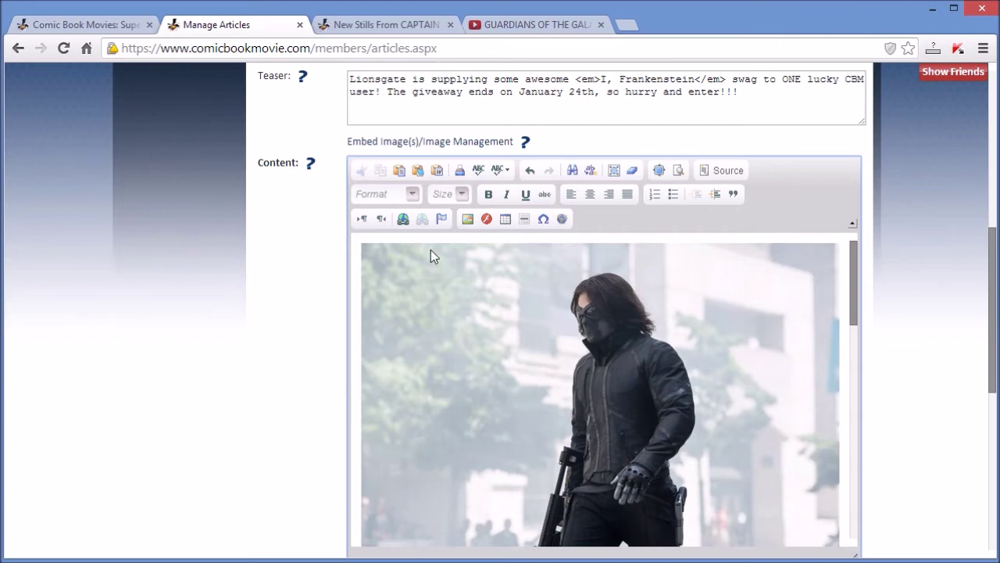
- Delete the Winter Soldier photo from the top of the content and review the prize list
key("ctrl+a")
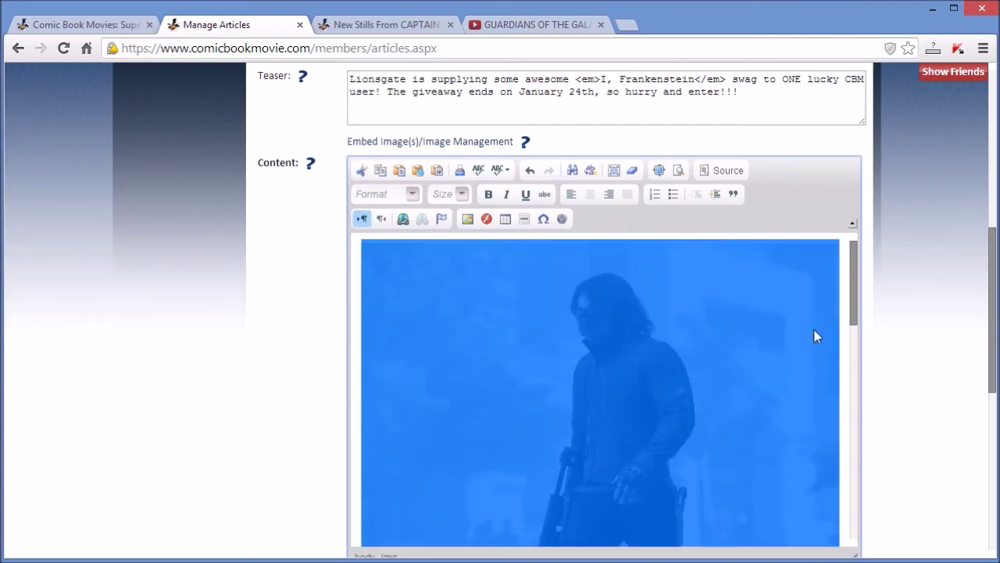
key("ctrl+v")
scroll(790, 320, "down", 1)
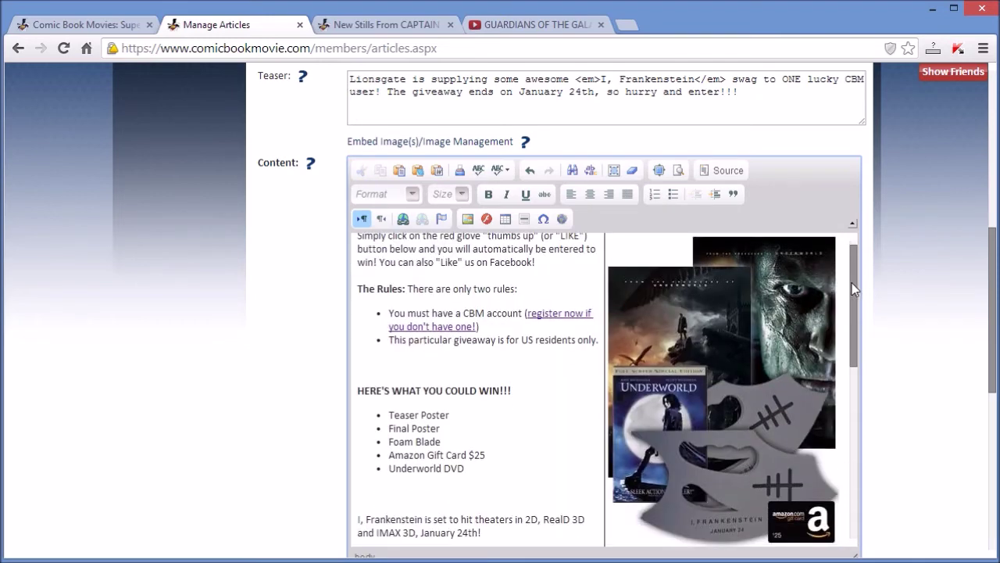
left_click_drag(405, 415, 429, 468)
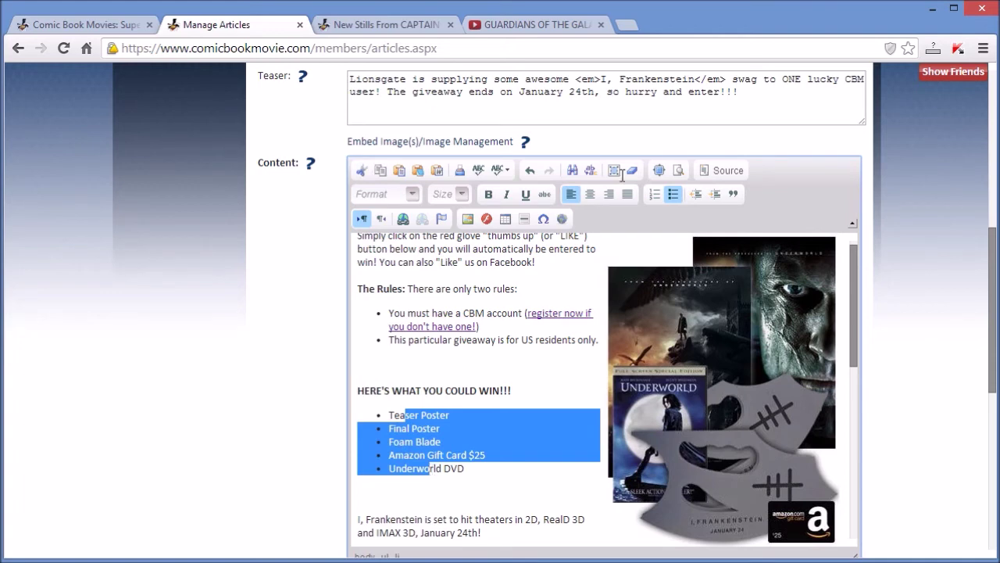
left_click(553, 316)
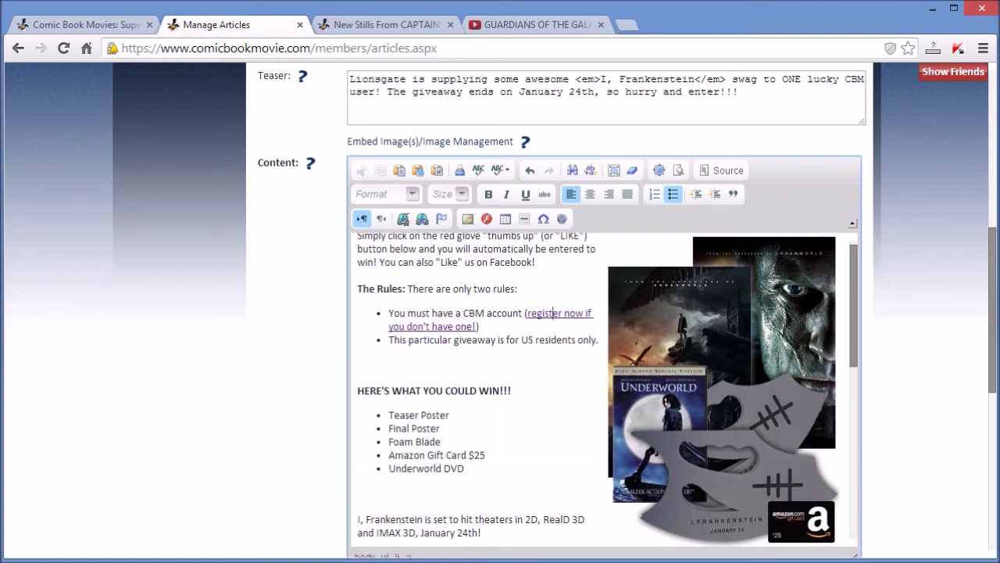
- Select the embedded trailer iframe below the Teaser Poster item
left_click(495, 406)
scroll(860, 344, "down", 5)
left_click(601, 361)
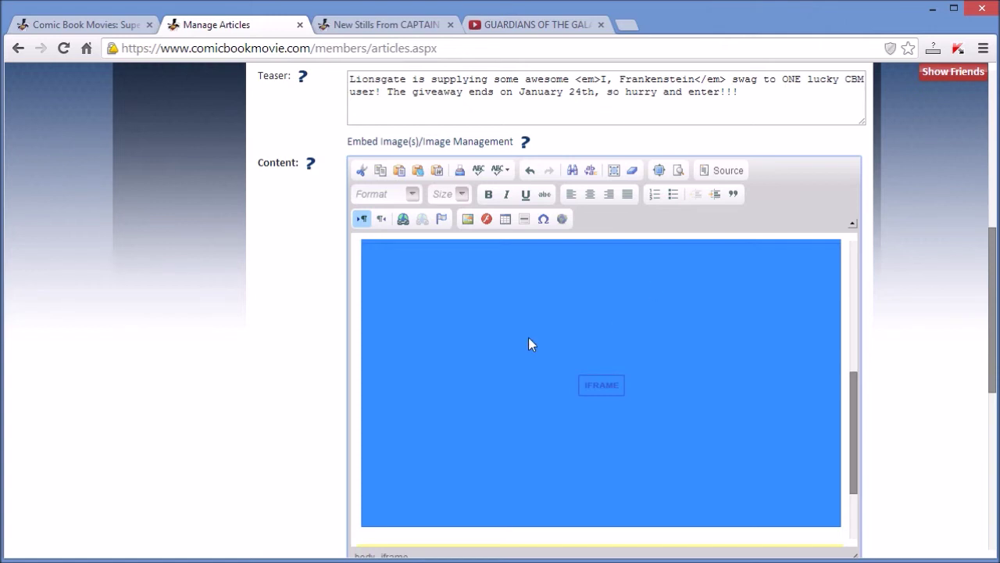
- Prefix the embedded iframe's address with http: in its IFrame Properties
right_click(553, 308)
left_click(606, 379)
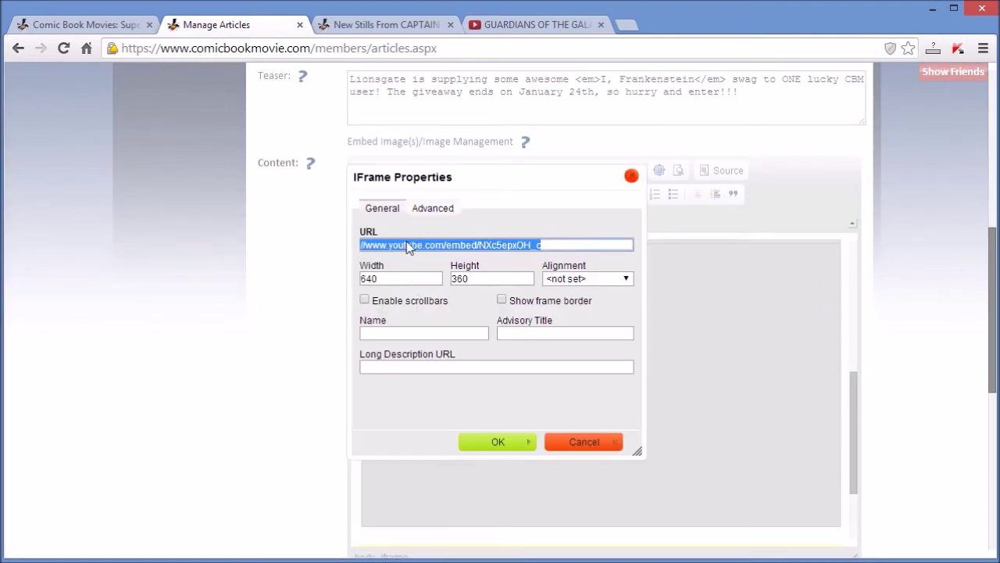
key("Home")
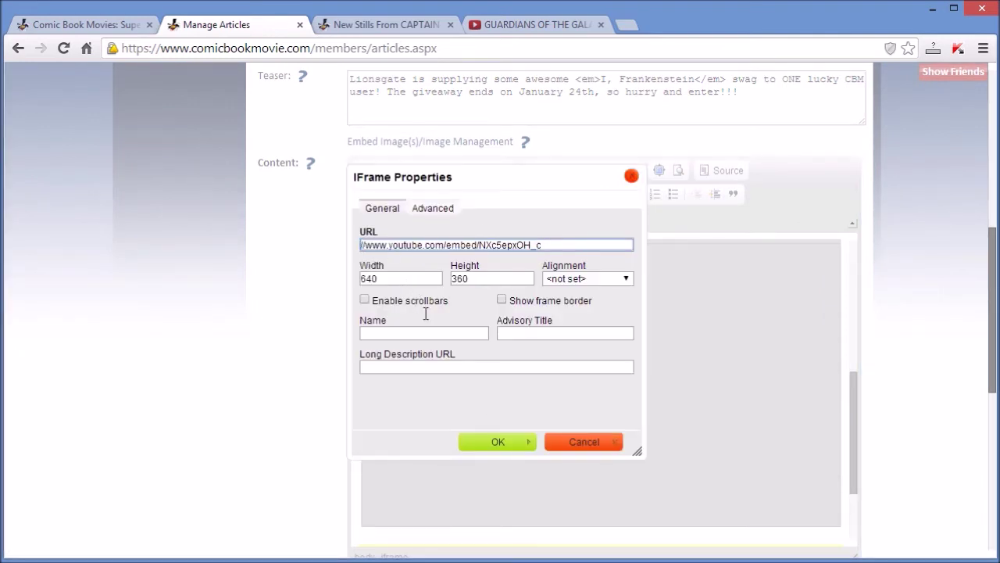
type("htt")
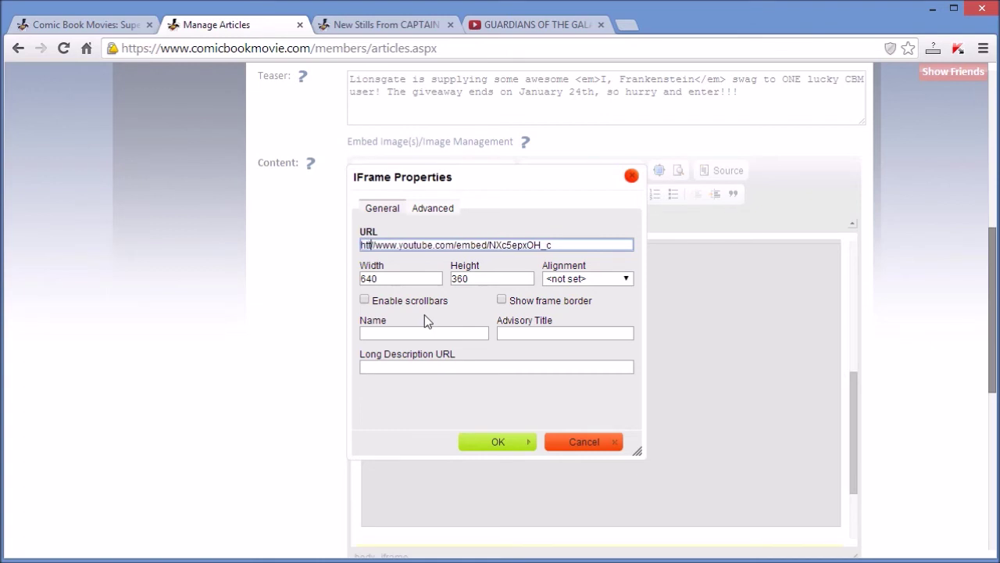
type("p:")
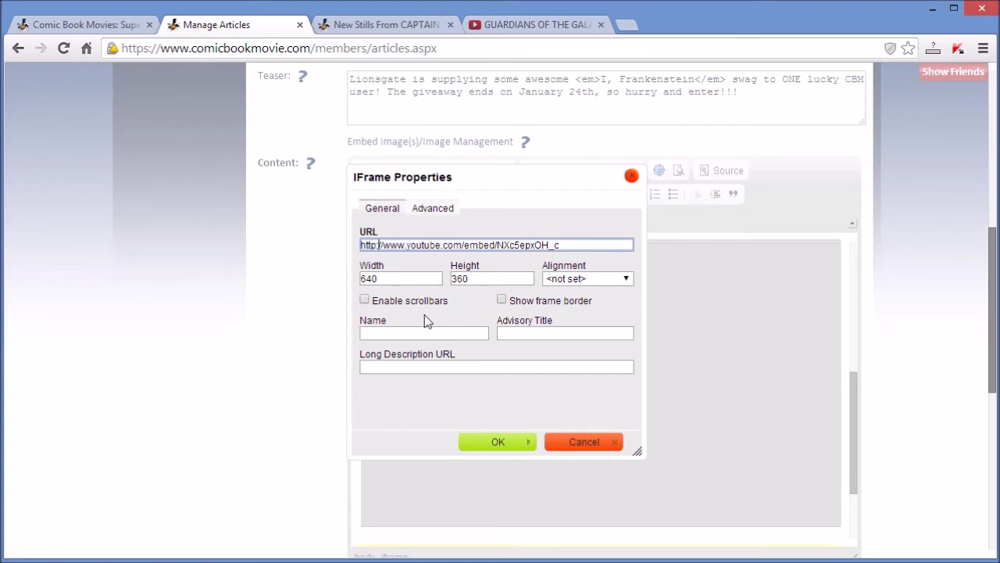
left_click(489, 444)
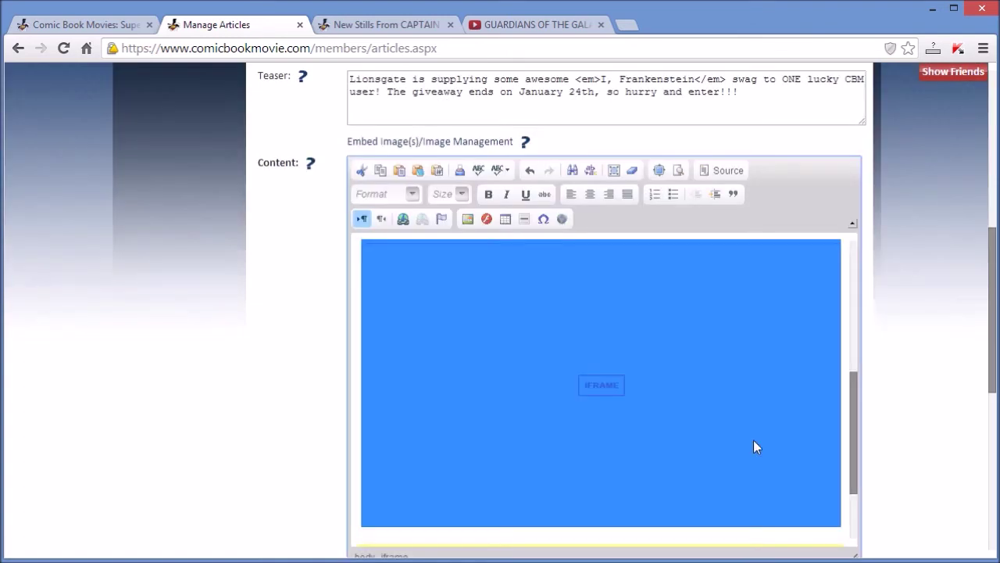
- Delete the iframe placeholder from the article content
left_click(847, 461)
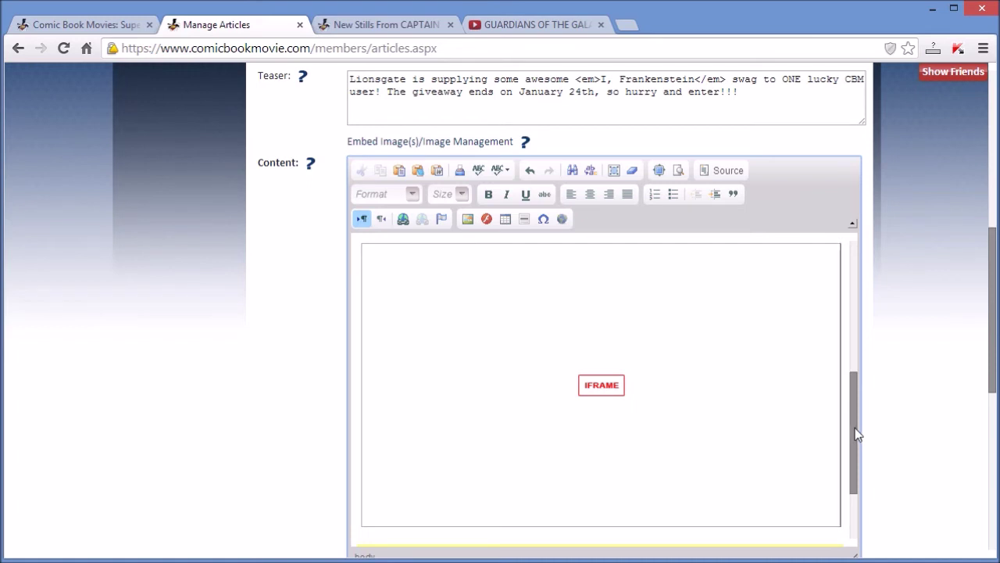
left_click_drag(855, 431, 853, 417)
left_click(628, 388)
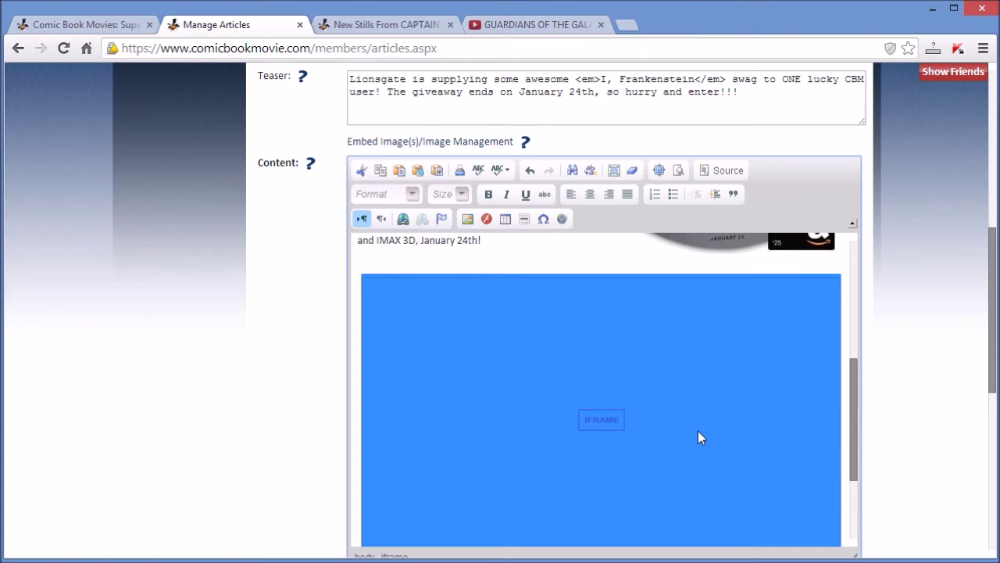
key("Delete")
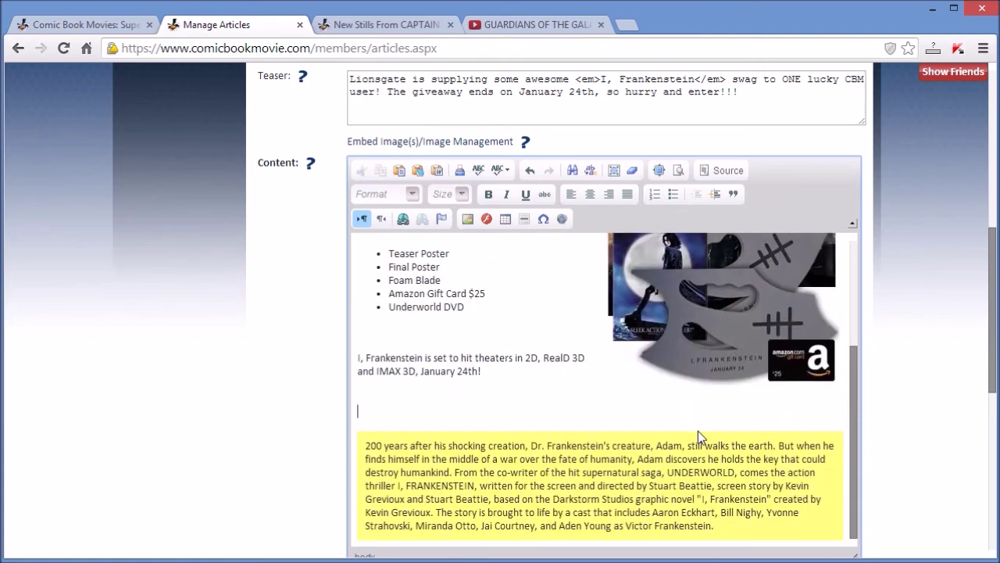
left_click(546, 27)
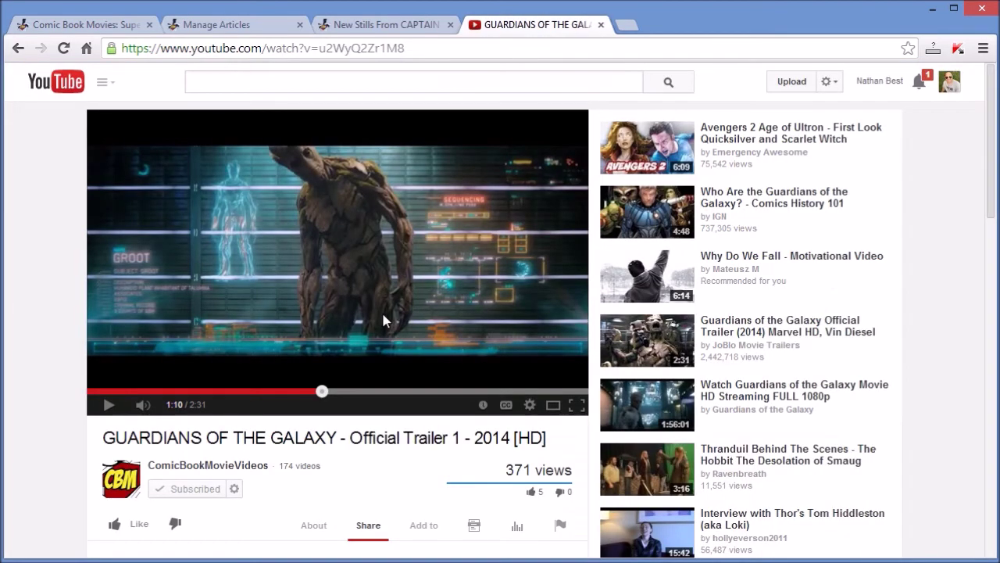
- Copy the GUARDIANS OF THE GALAXY trailer's 640 × 360 iframe embed code from YouTube
left_click(208, 465)
scroll(396, 426, "down", 3)
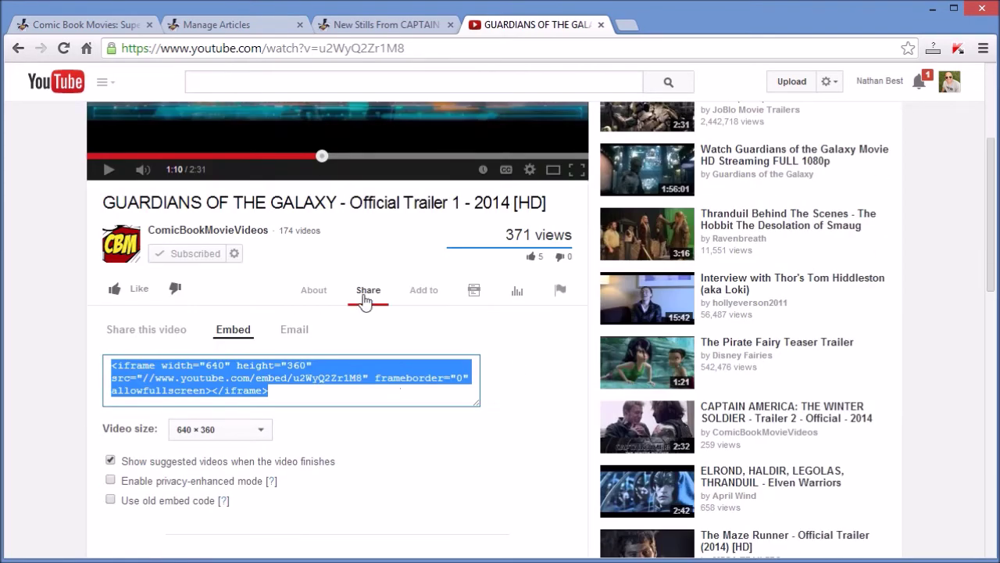
right_click(235, 381)
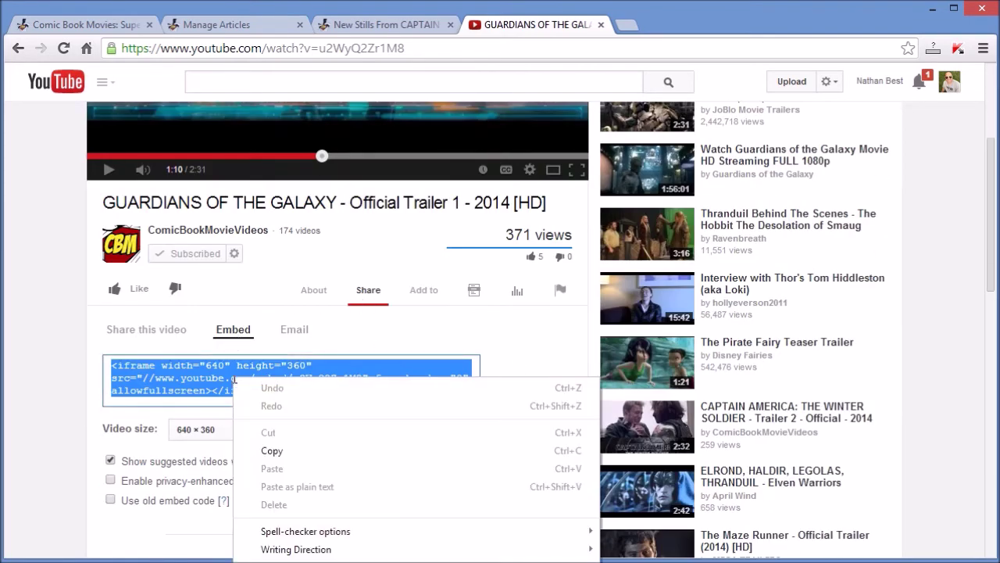
left_click(285, 450)
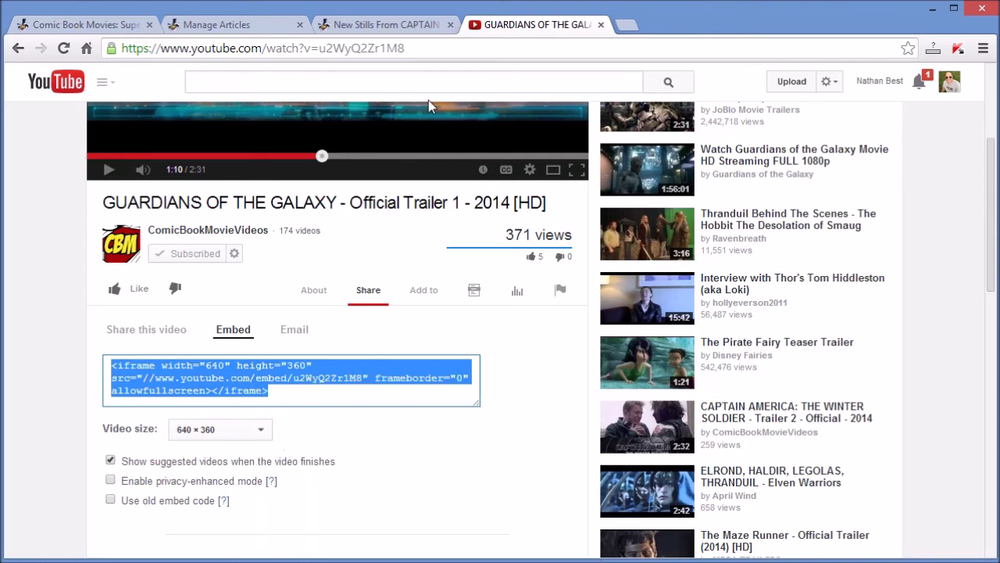
left_click(213, 29)
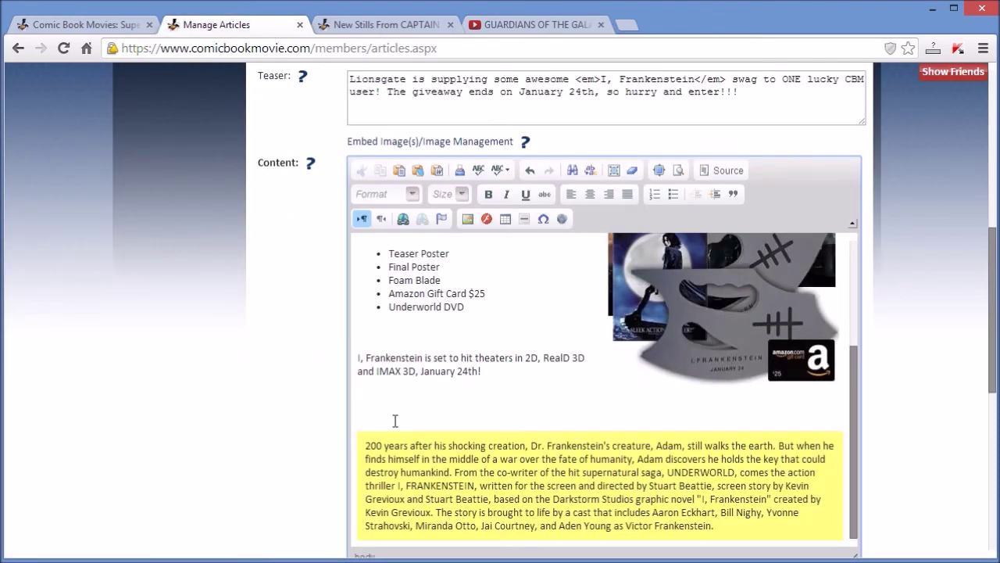
key("ctrl+v")
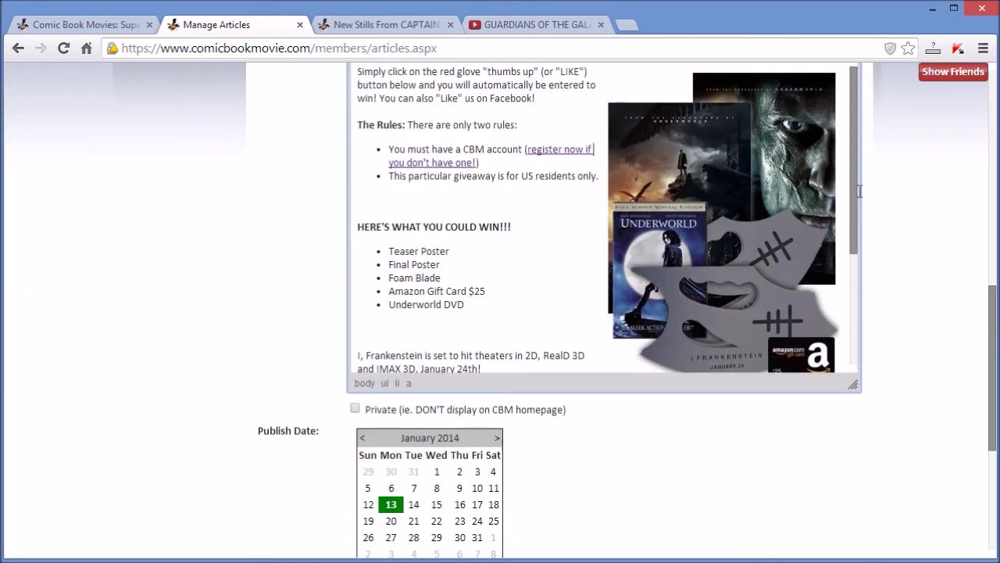
left_click_drag(860, 155, 860, 323)
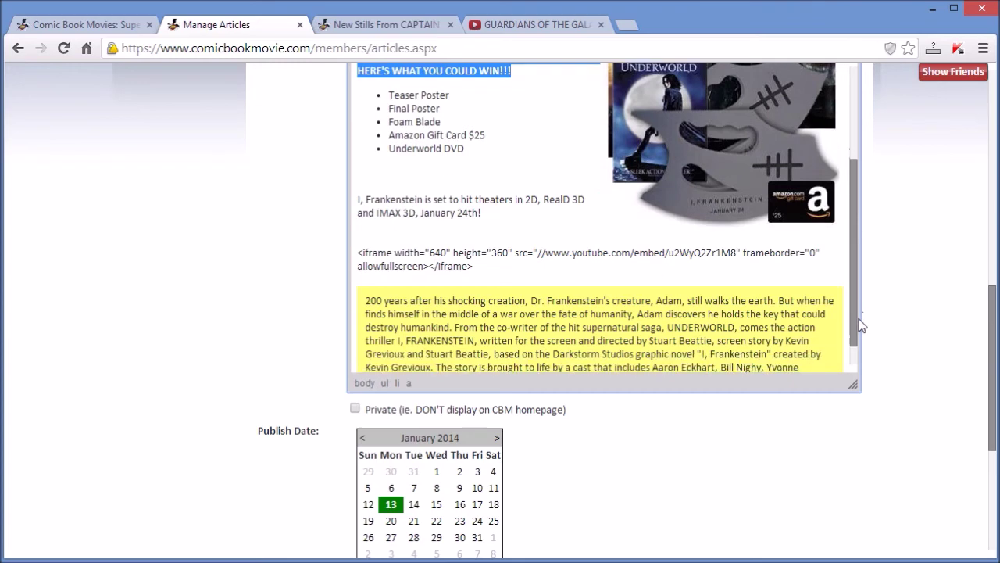
left_click(496, 266)
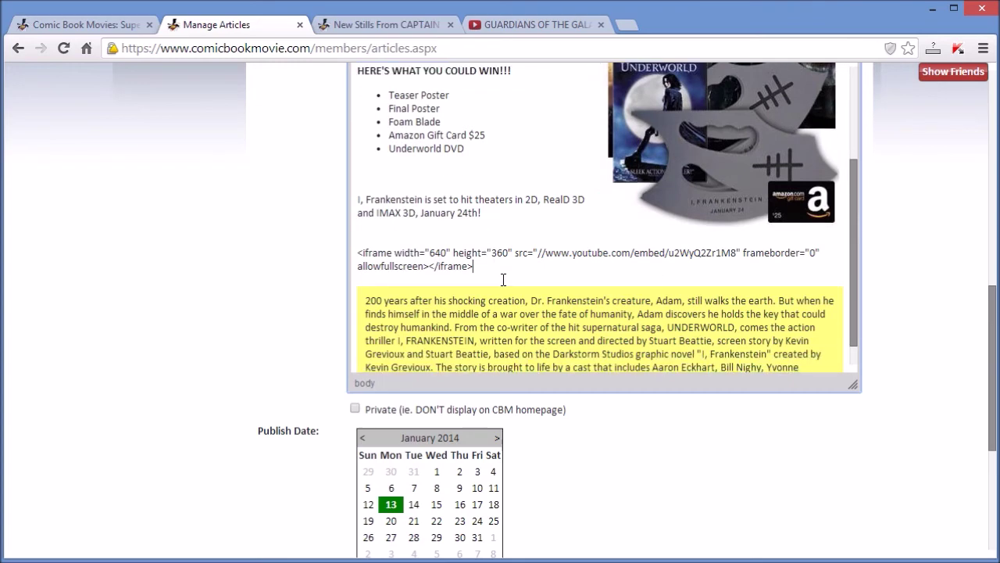
scroll(936, 434, "up", 2)
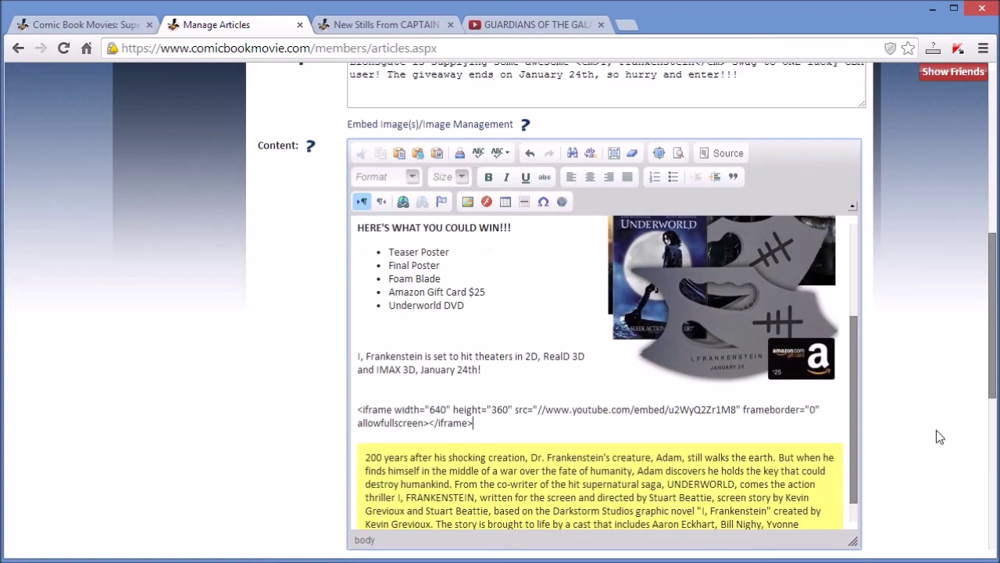
left_click(530, 153)
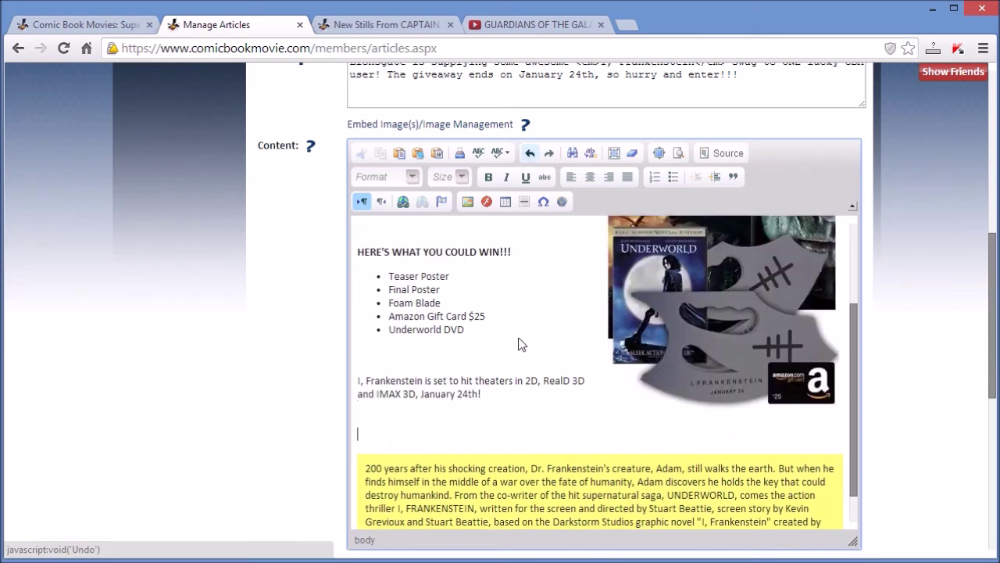
left_click(714, 153)
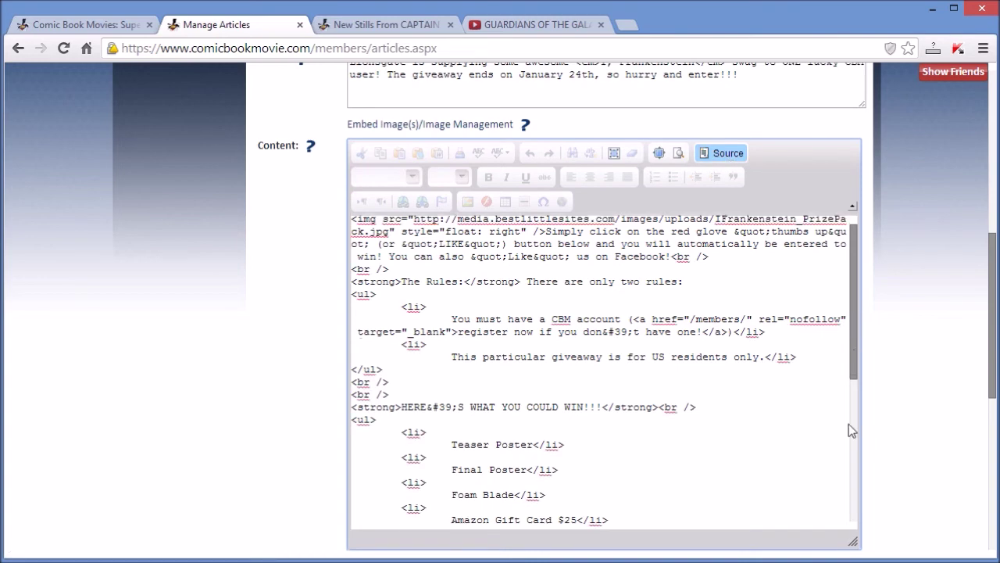
- Paste the trailer iframe code on a new line above the synopsis, prefixing its URL with http:
scroll(847, 468, "down", 4)
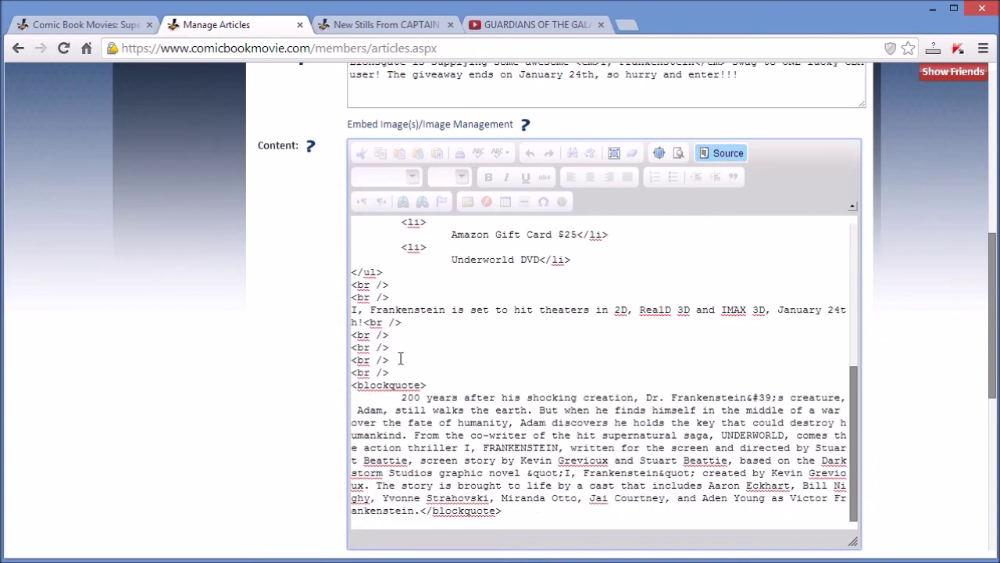
key("Return")
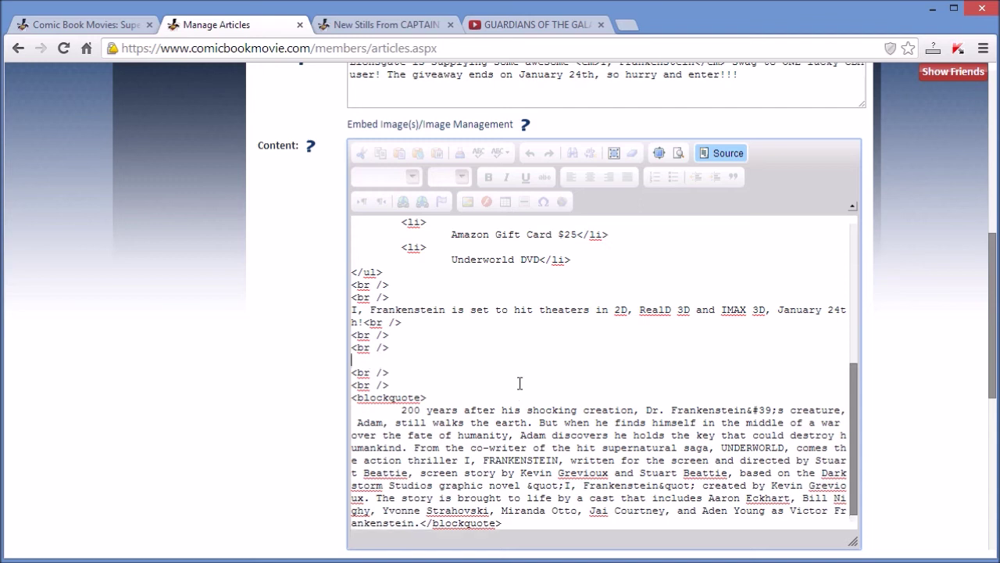
key("ctrl+v")
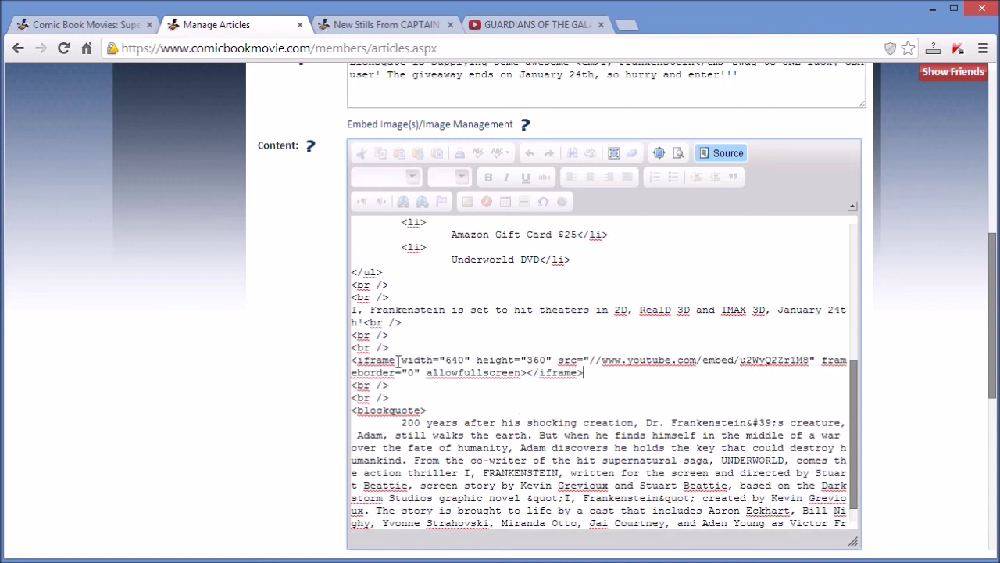
left_click(590, 359)
type("htt")
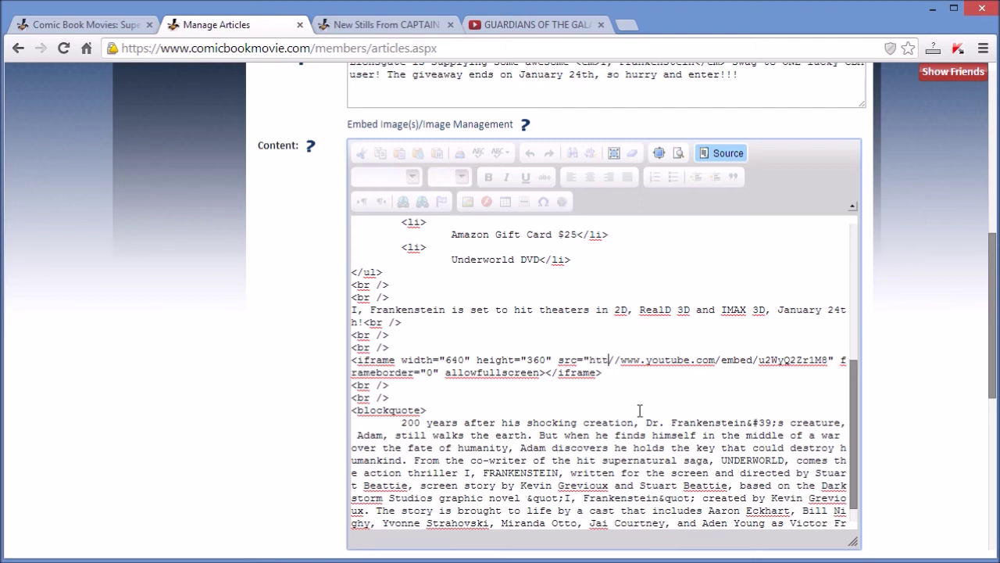
type("p:")
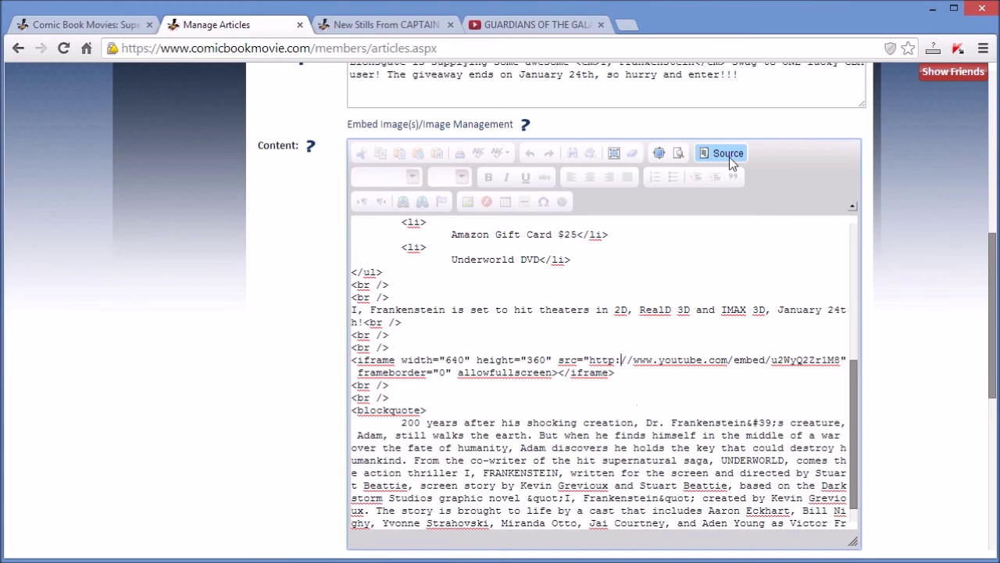
left_click(729, 155)
left_click_drag(850, 254, 862, 397)
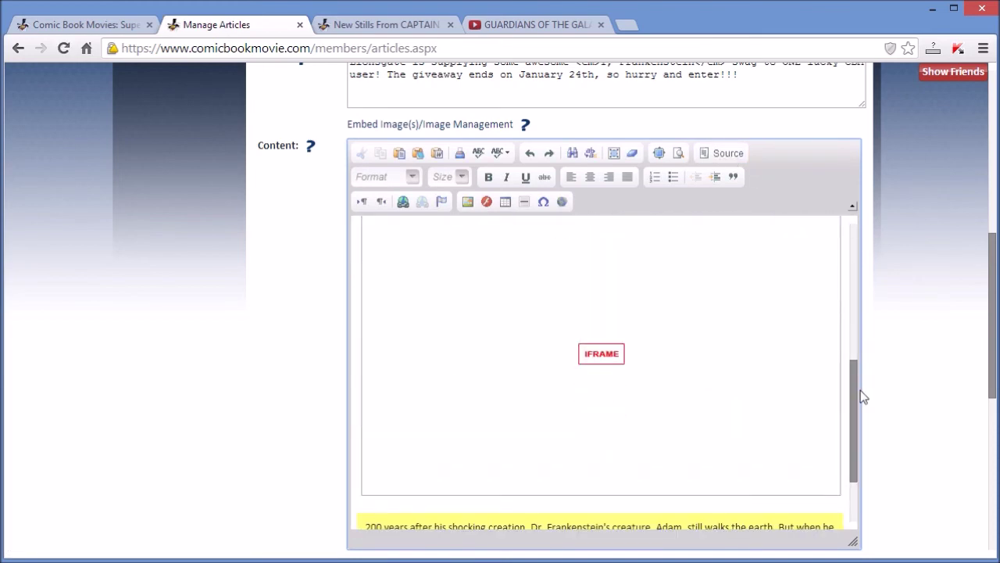
left_click(654, 387)
left_click(75, 24)
- Go to the footer's Contact page and leave the subject category on Articles/Content/Scoops
scroll(67, 274, "down", 20)
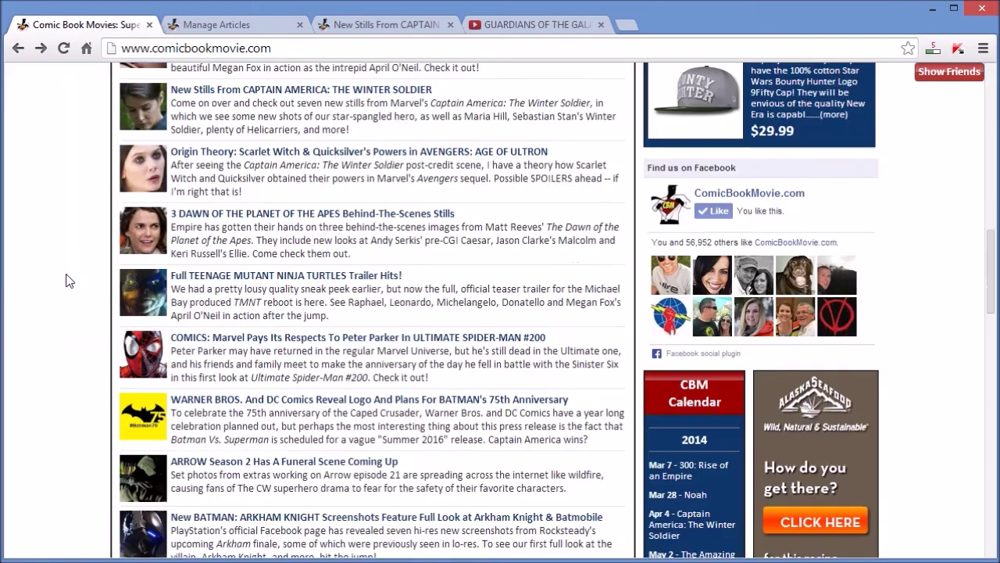
scroll(76, 305, "down", 4)
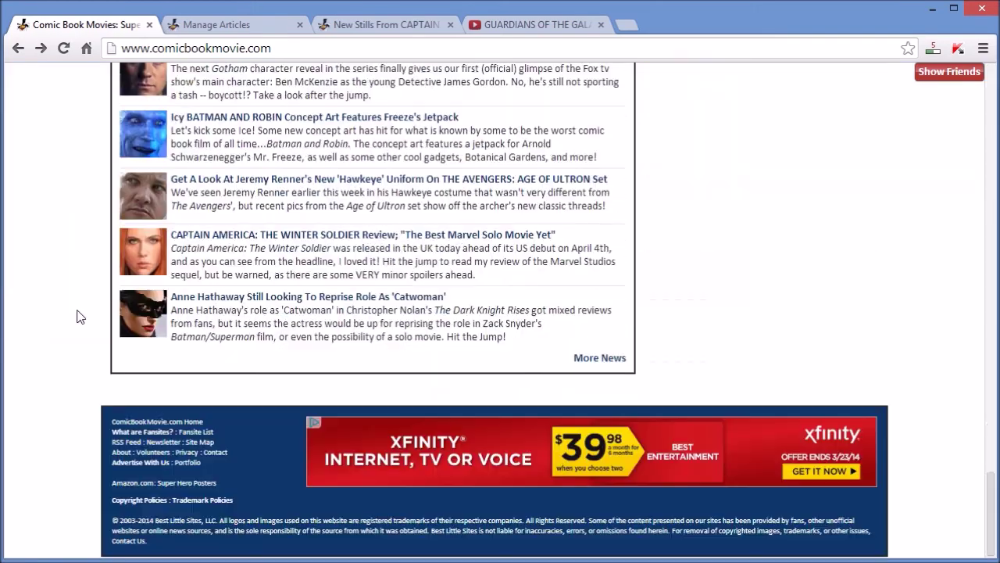
left_click(215, 452)
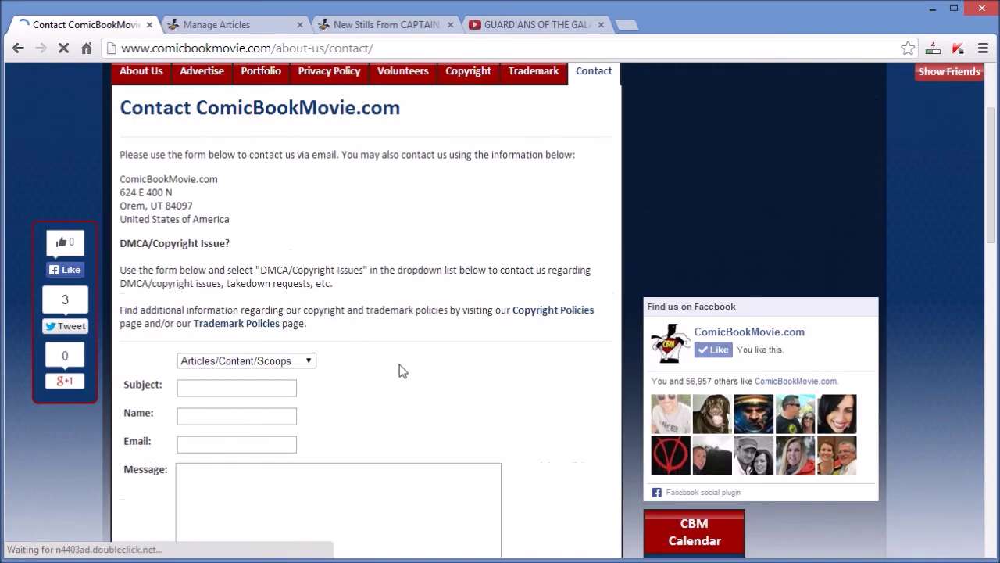
left_click(270, 361)
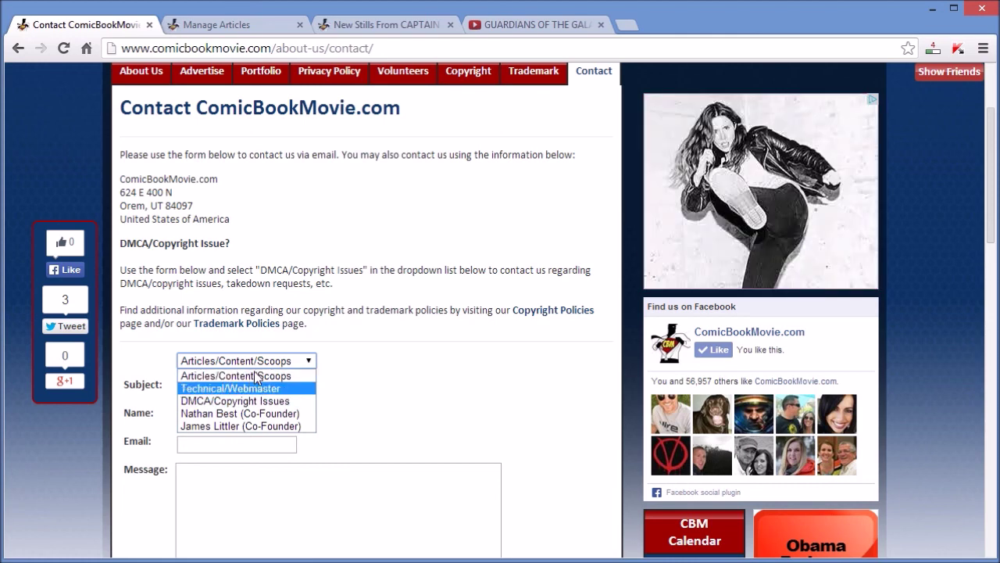
left_click(472, 391)
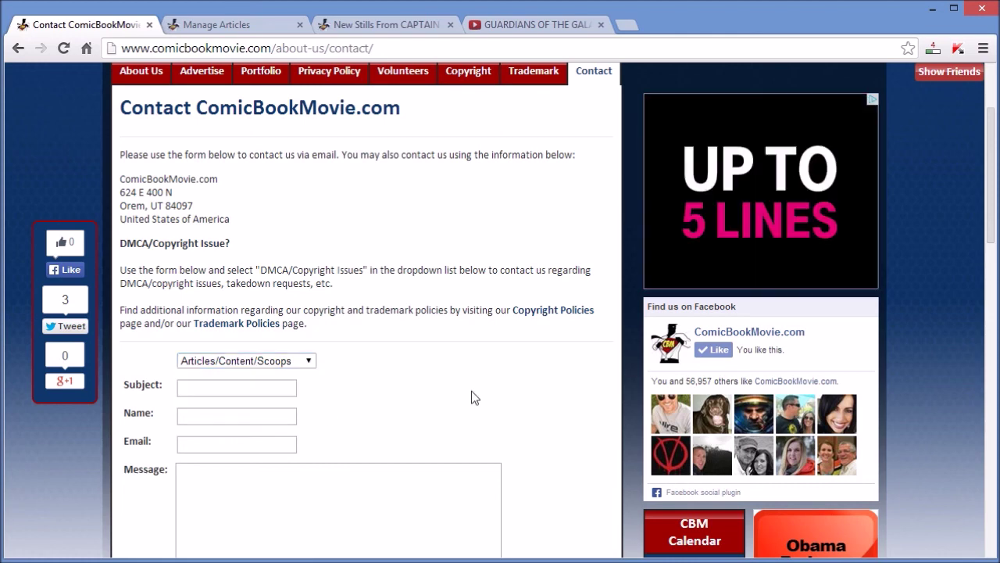